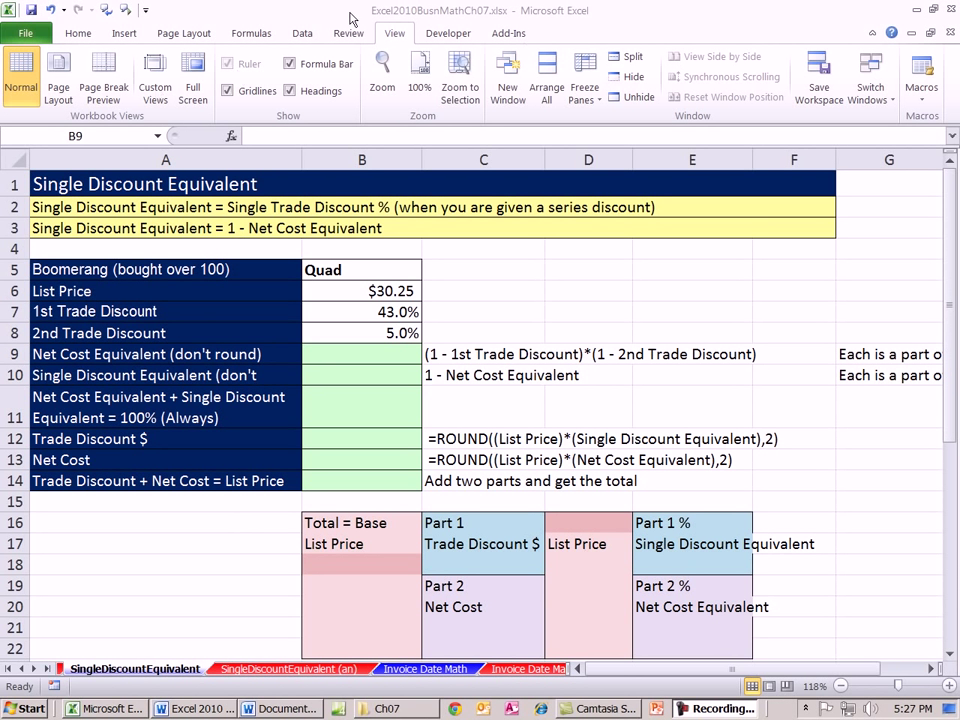
Step: Review the Quad product's list price and its two trade discount rates
{"action": "left_click", "coordinate": [420, 18]}
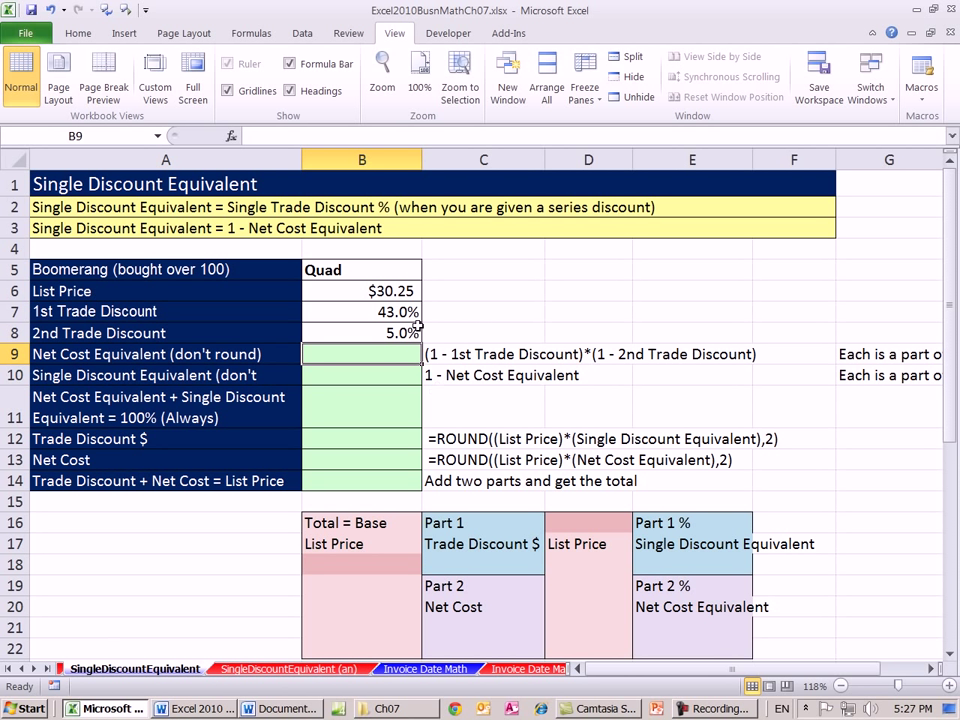
{"action": "left_click", "coordinate": [372, 274]}
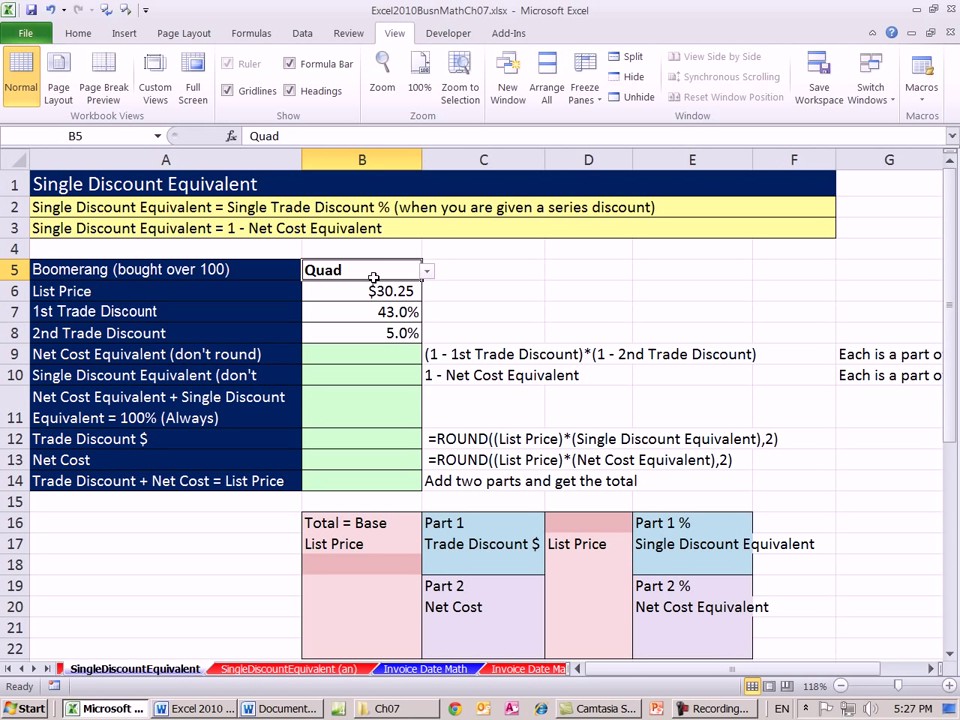
{"action": "left_click", "coordinate": [380, 290]}
{"action": "left_click", "coordinate": [394, 311]}
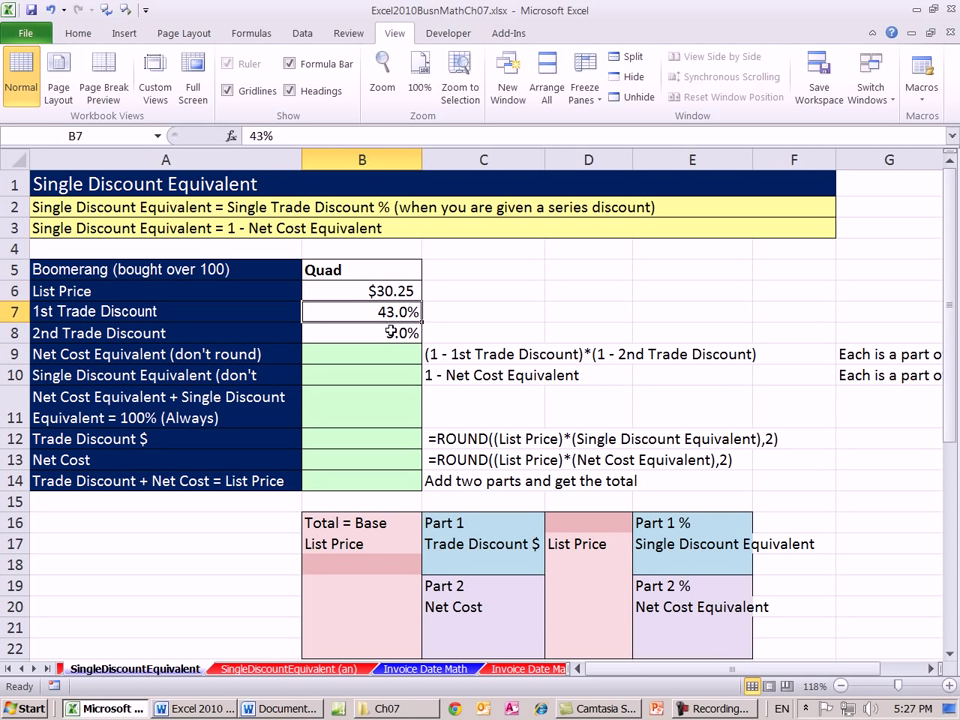
{"action": "left_click", "coordinate": [392, 332]}
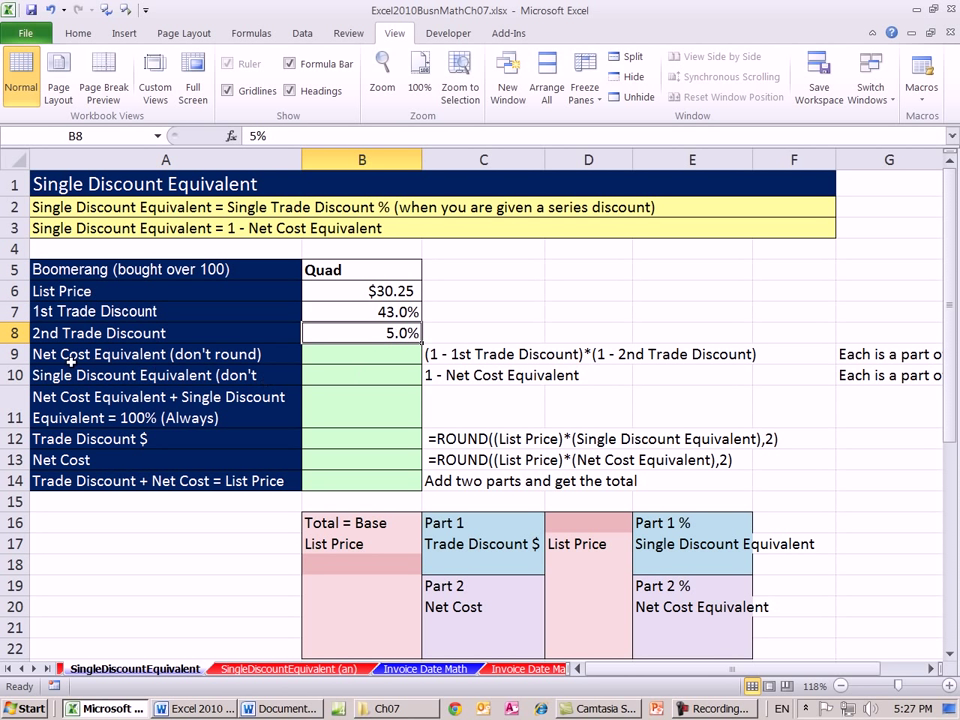
Step: Enter =(1-B7)*(1-B8) in B9 for a 54.150% Net Cost Equivalent
{"action": "left_click", "coordinate": [368, 358]}
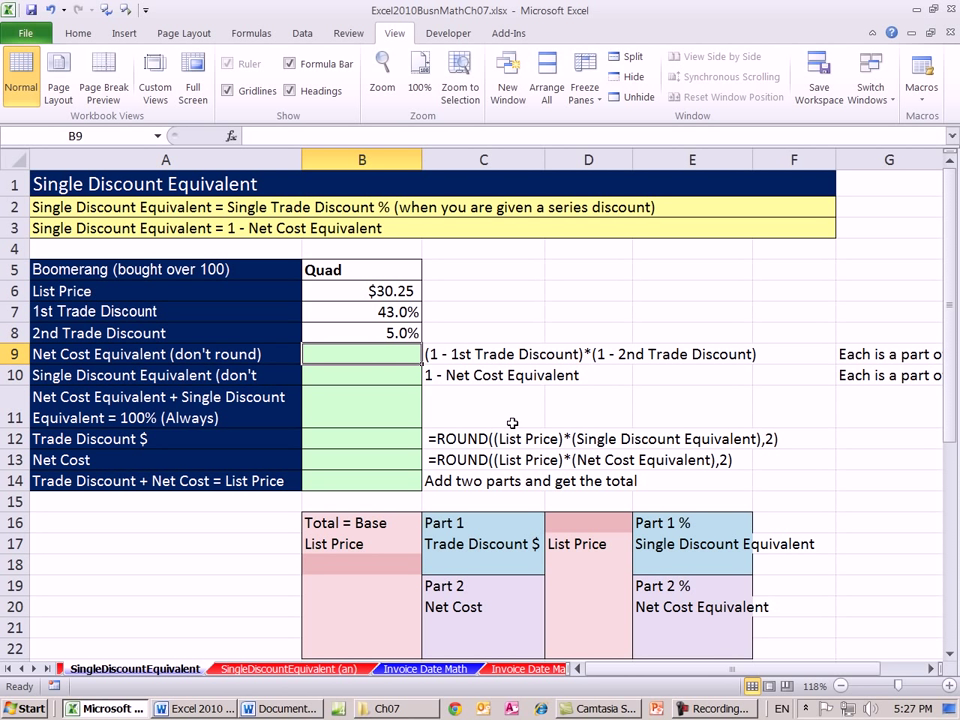
{"action": "type", "text": "="}
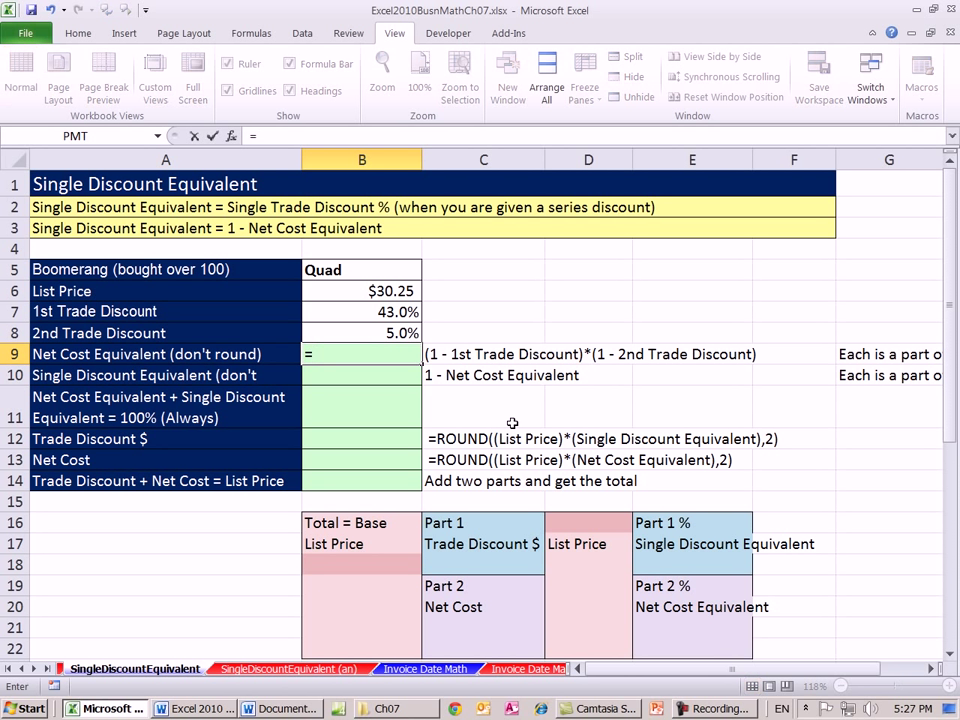
{"action": "type", "text": "(1-"}
{"action": "left_click", "coordinate": [411, 312]}
{"action": "type", "text": ")*(1"}
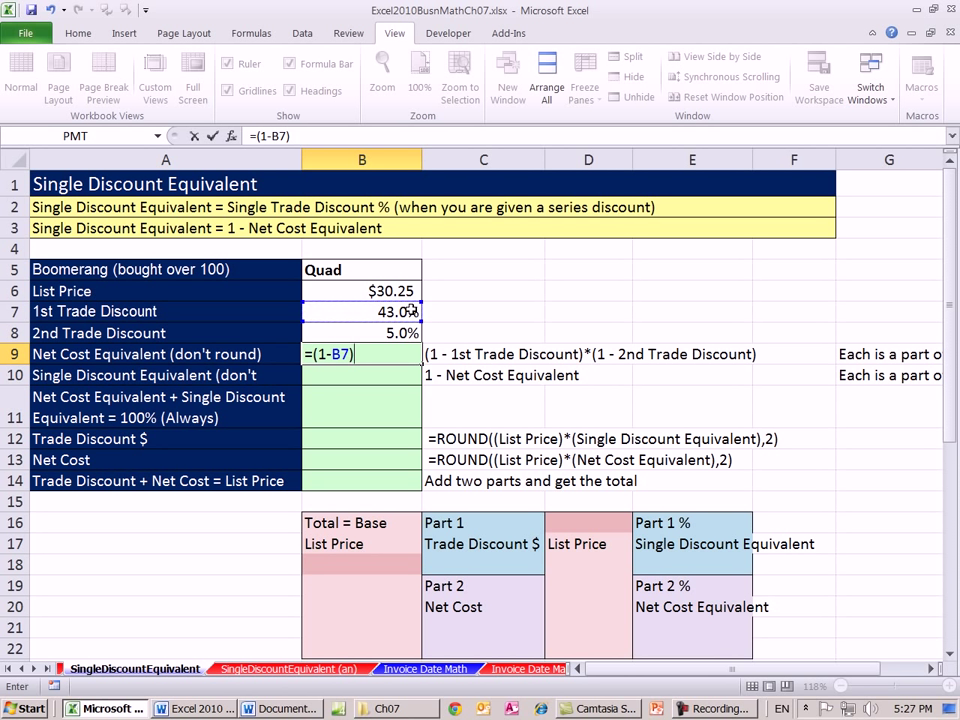
{"action": "type", "text": "-"}
{"action": "left_click", "coordinate": [402, 333]}
{"action": "type", "text": ")"}
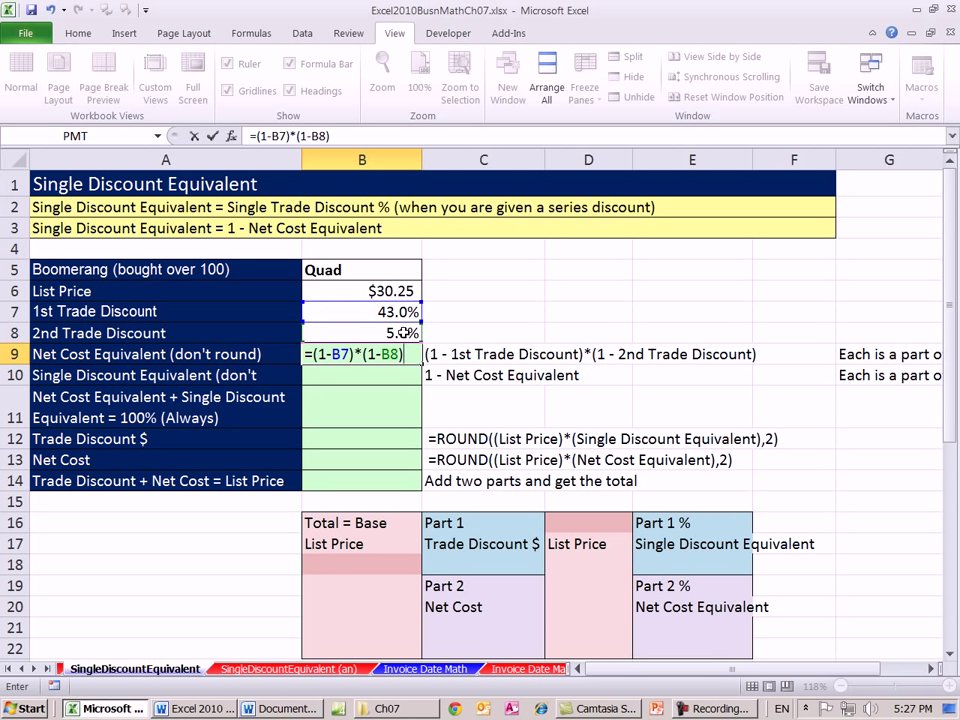
{"action": "key", "text": "ctrl+Return"}
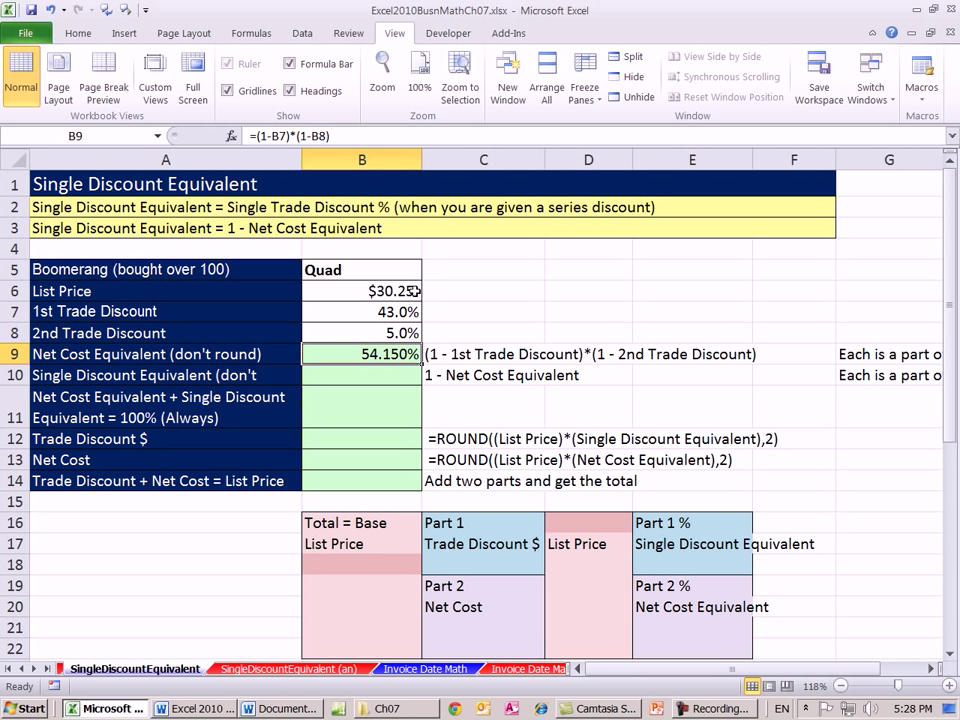
{"action": "left_click", "coordinate": [371, 377]}
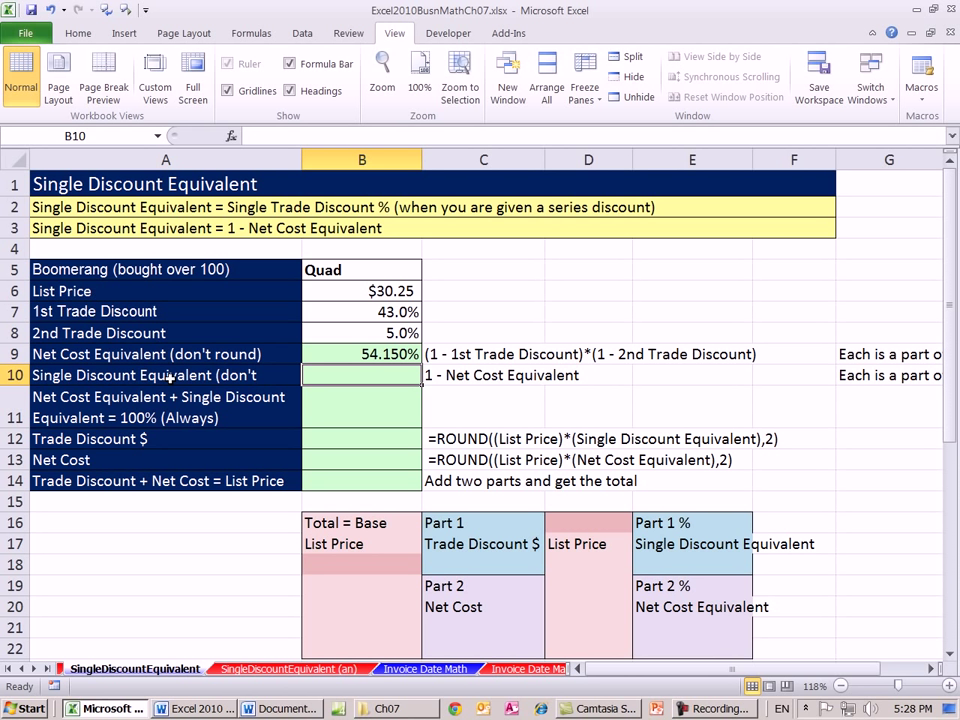
Step: Enter =1-B9 in B10 to get a 45.850% Single Discount Equivalent
{"action": "left_click", "coordinate": [385, 311]}
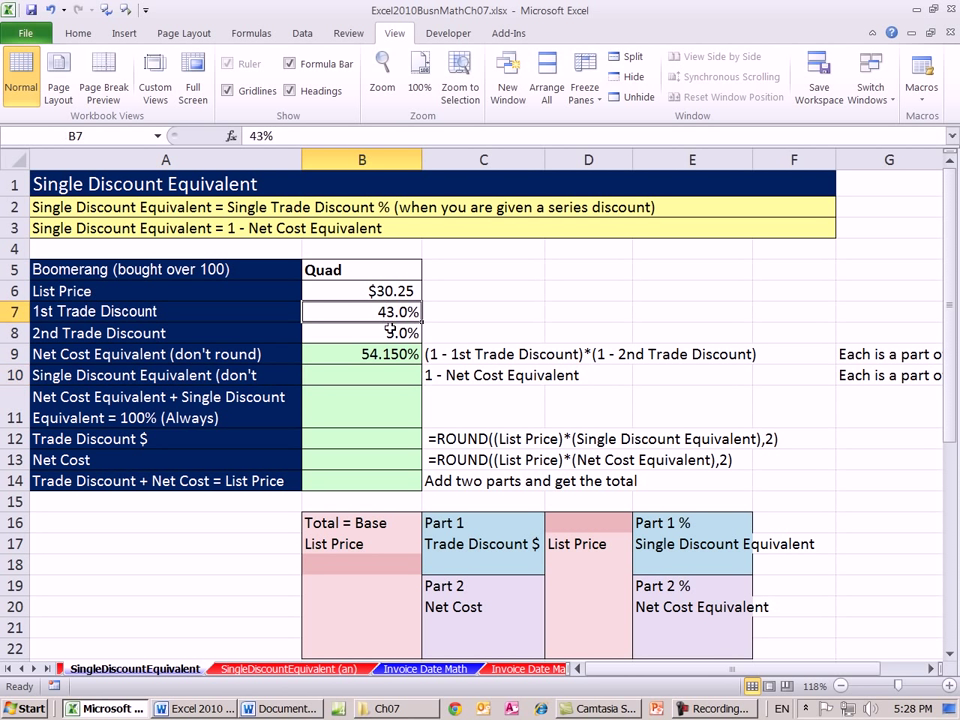
{"action": "left_click", "coordinate": [402, 332]}
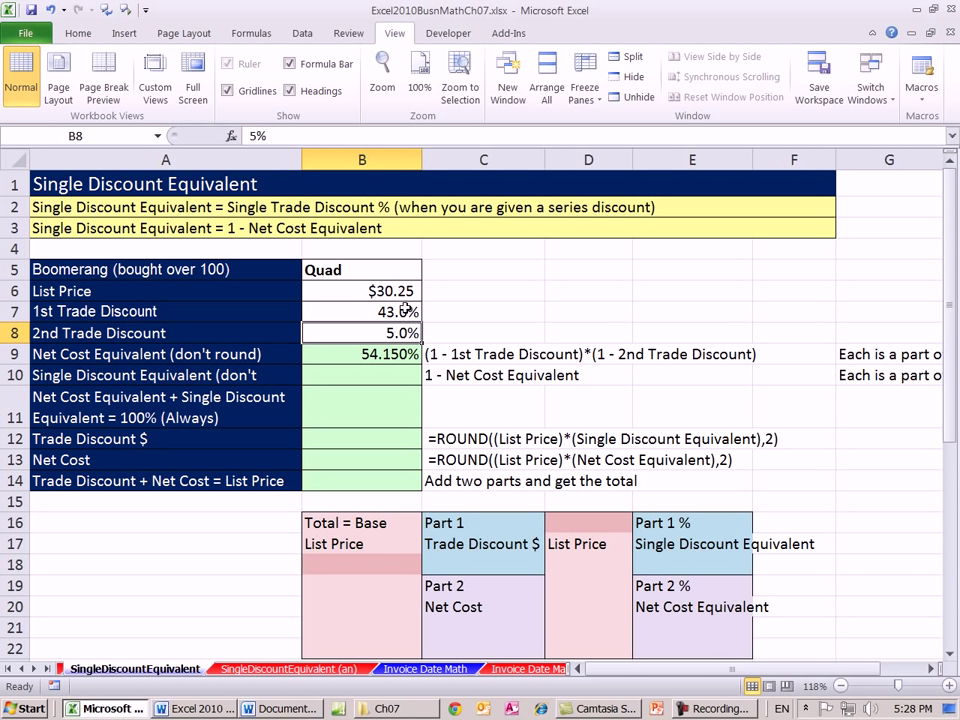
{"action": "left_click", "coordinate": [314, 375]}
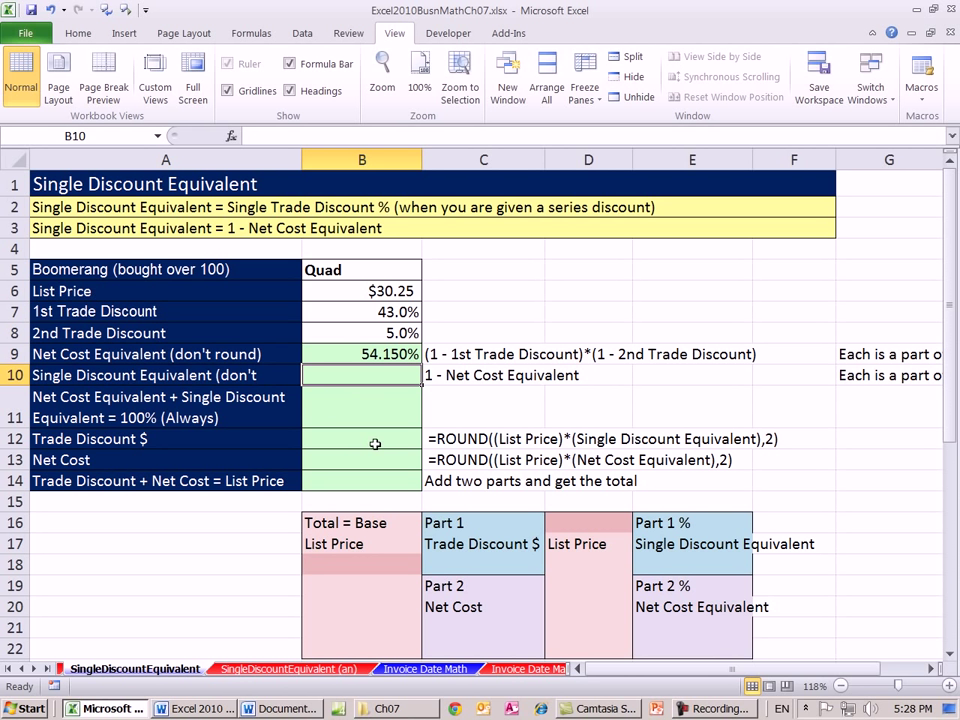
{"action": "type", "text": "=1"}
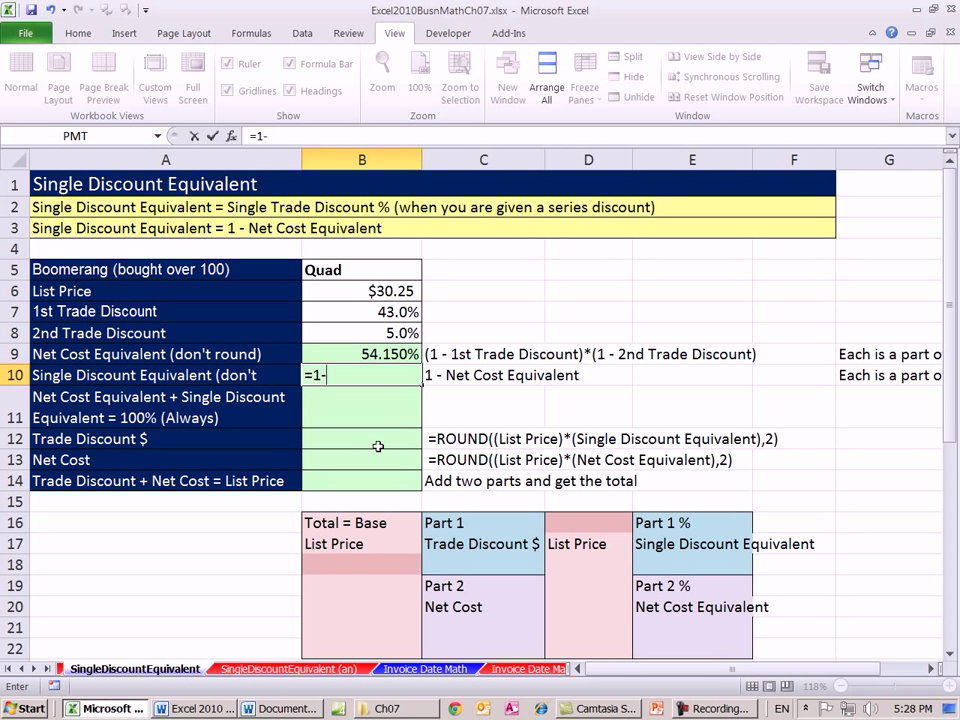
{"action": "type", "text": "-"}
{"action": "left_click", "coordinate": [374, 355]}
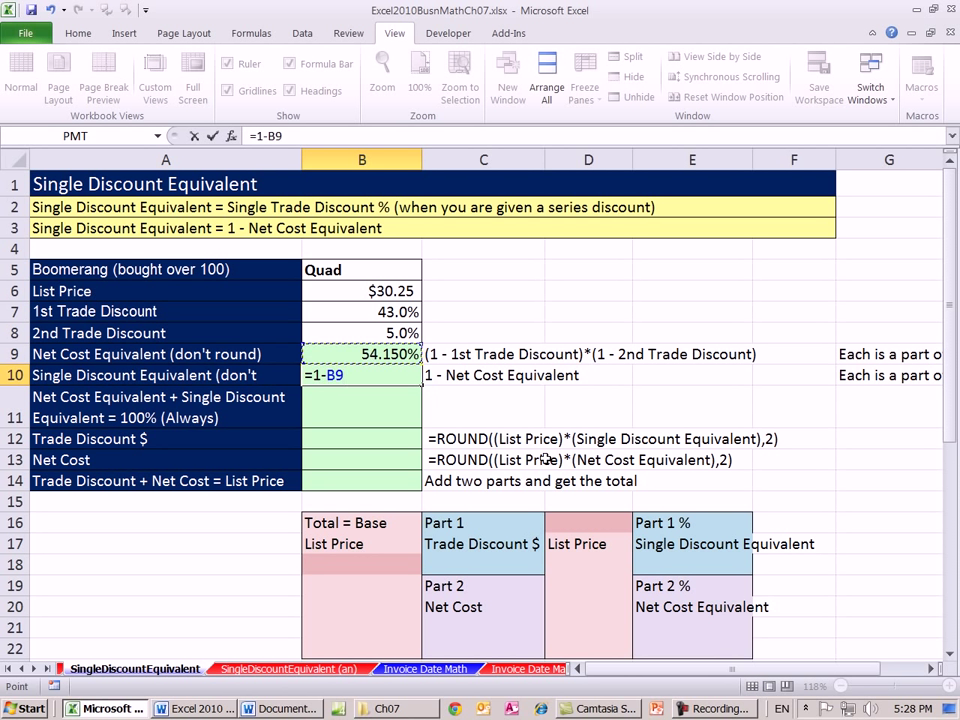
{"action": "key", "text": "ctrl+Return"}
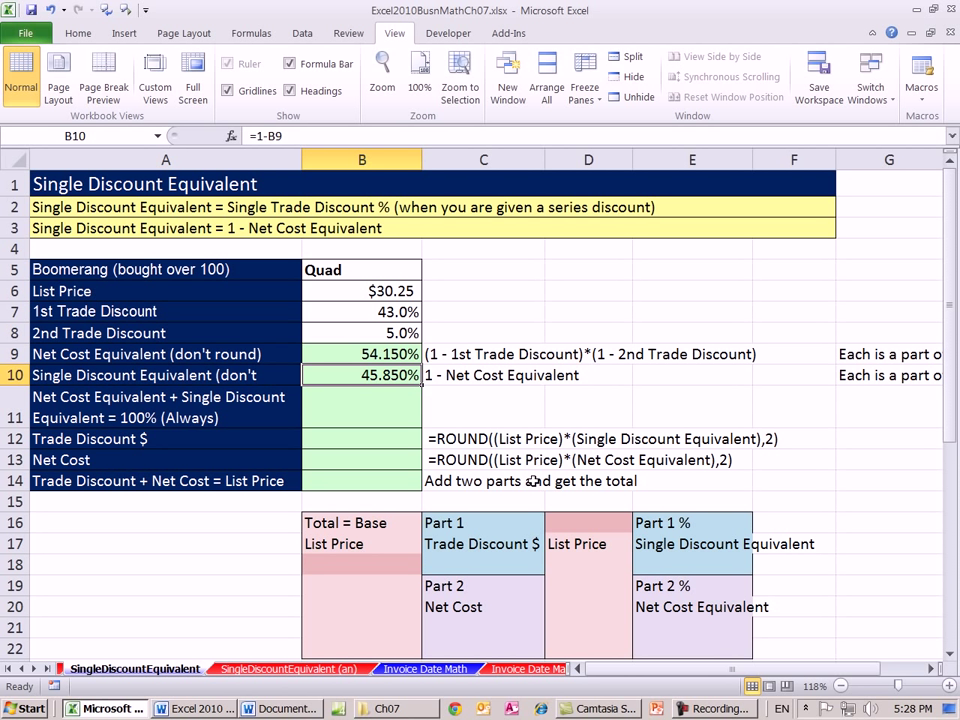
Step: AutoSum B9:B10 in B11 to confirm the two equivalents total 100.0%
{"action": "left_click", "coordinate": [355, 416]}
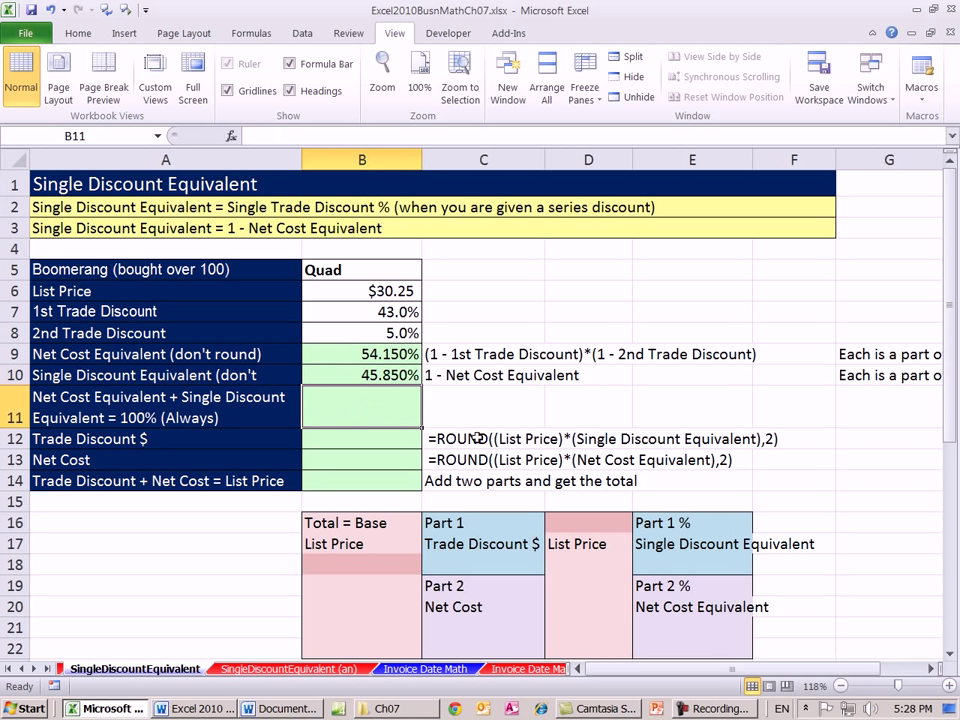
{"action": "key", "text": "alt+equal"}
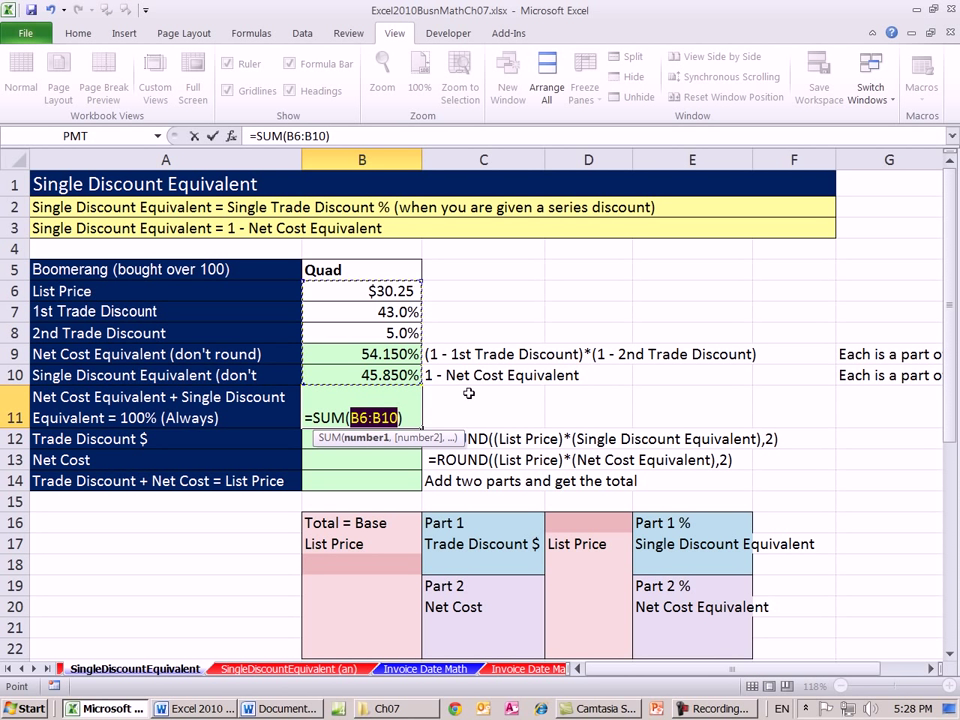
{"action": "left_click_drag", "start_coordinate": [375, 354], "coordinate": [377, 375]}
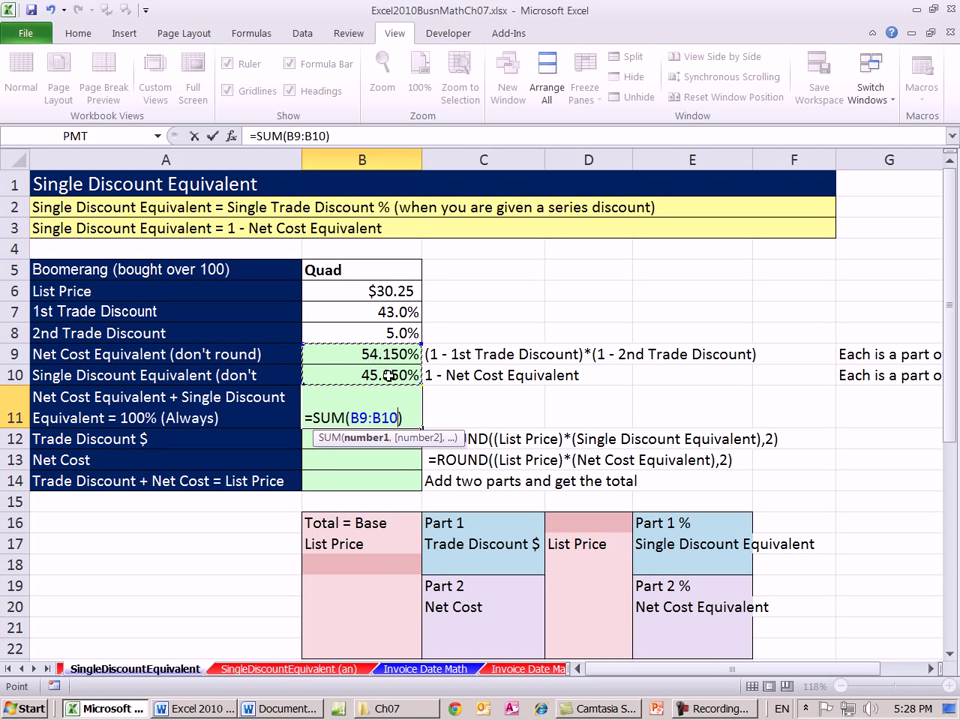
{"action": "key", "text": "ctrl+Return"}
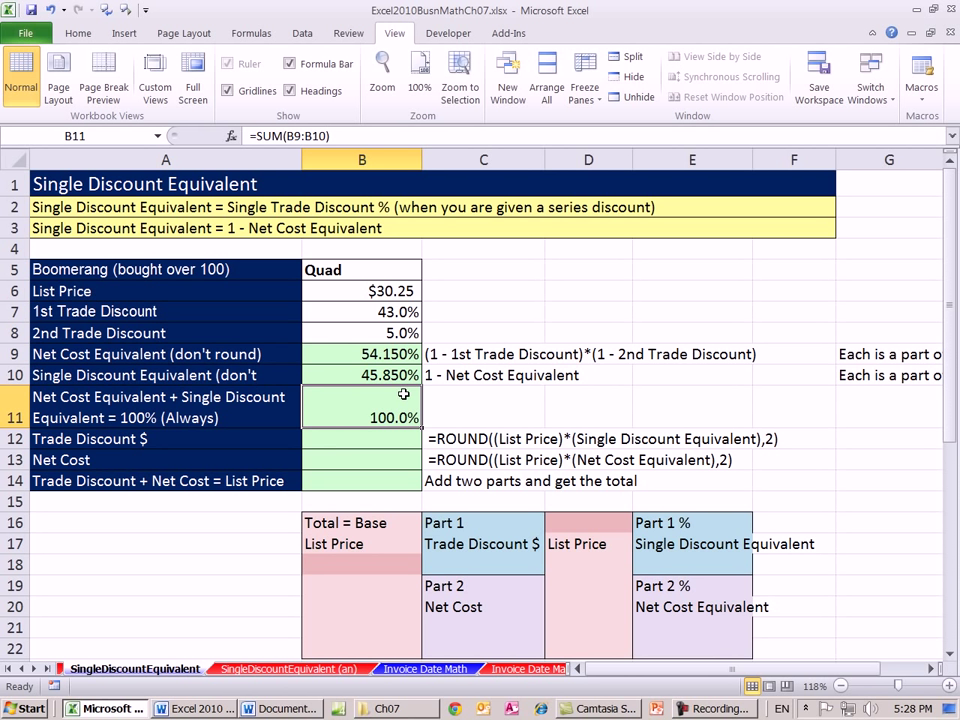
{"action": "left_click", "coordinate": [360, 350]}
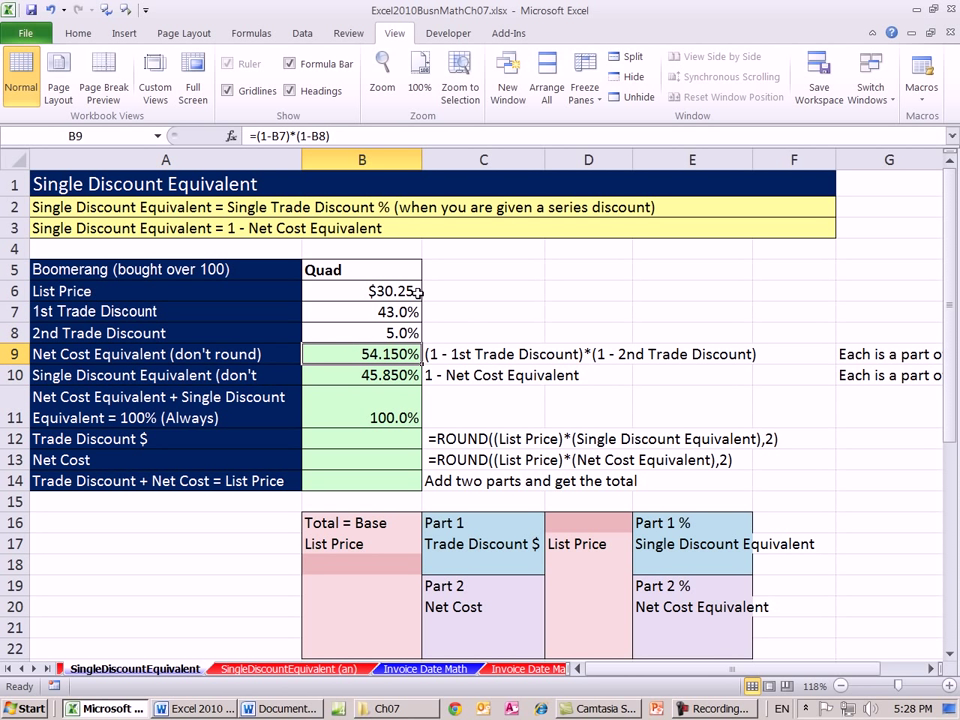
{"action": "key", "text": "Down"}
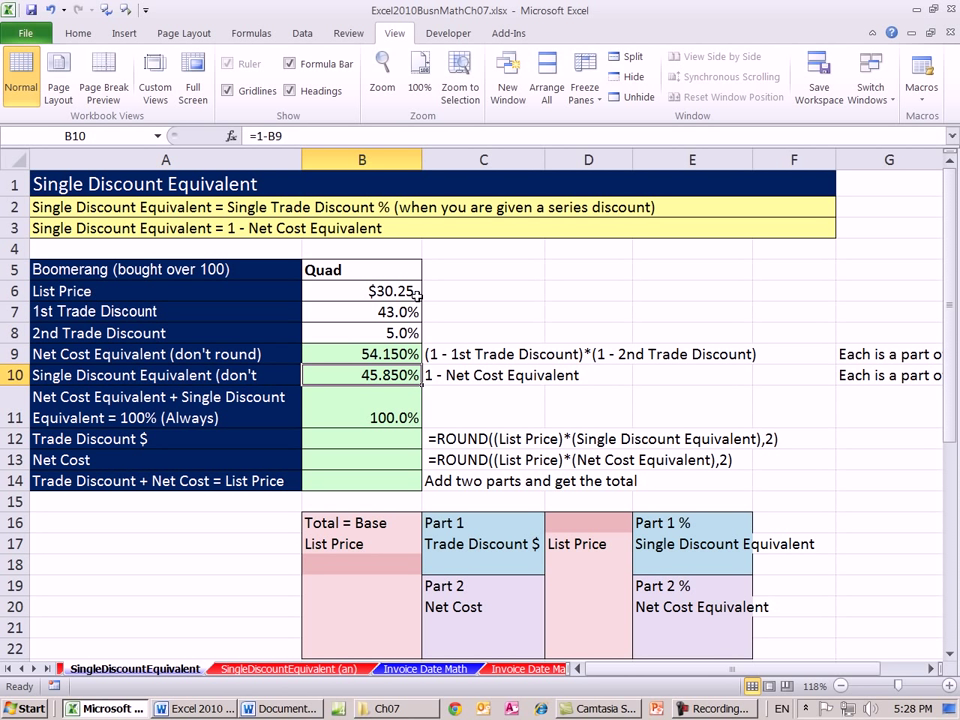
Step: Enter =ROUND(B6*B10,2) in B12 for a $13.87 trade discount
{"action": "left_click", "coordinate": [375, 436]}
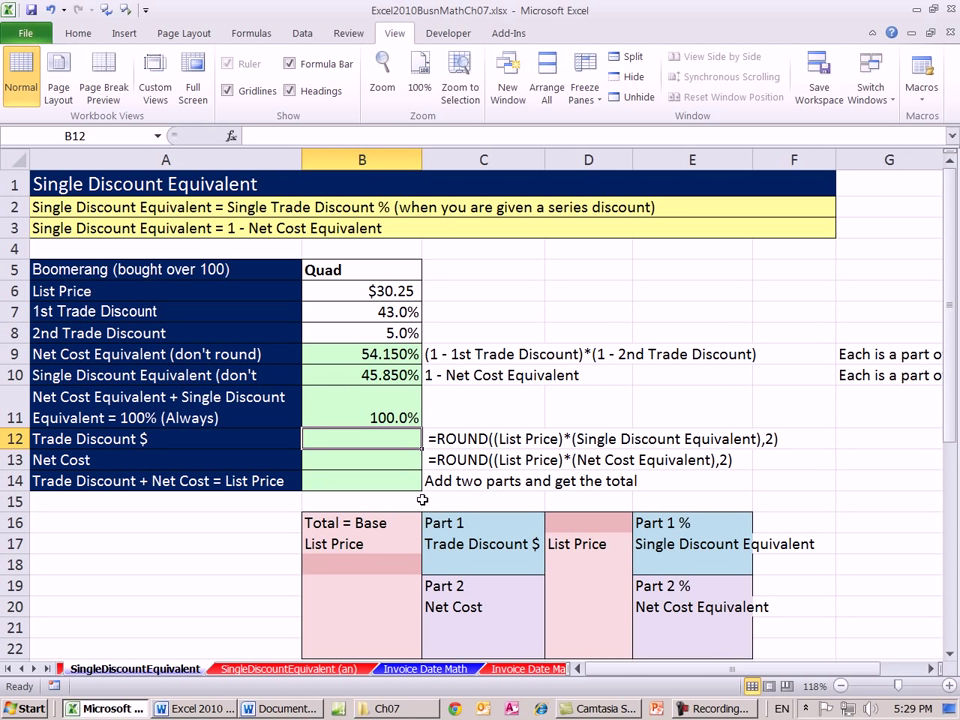
{"action": "mouse_move", "coordinate": [566, 709]}
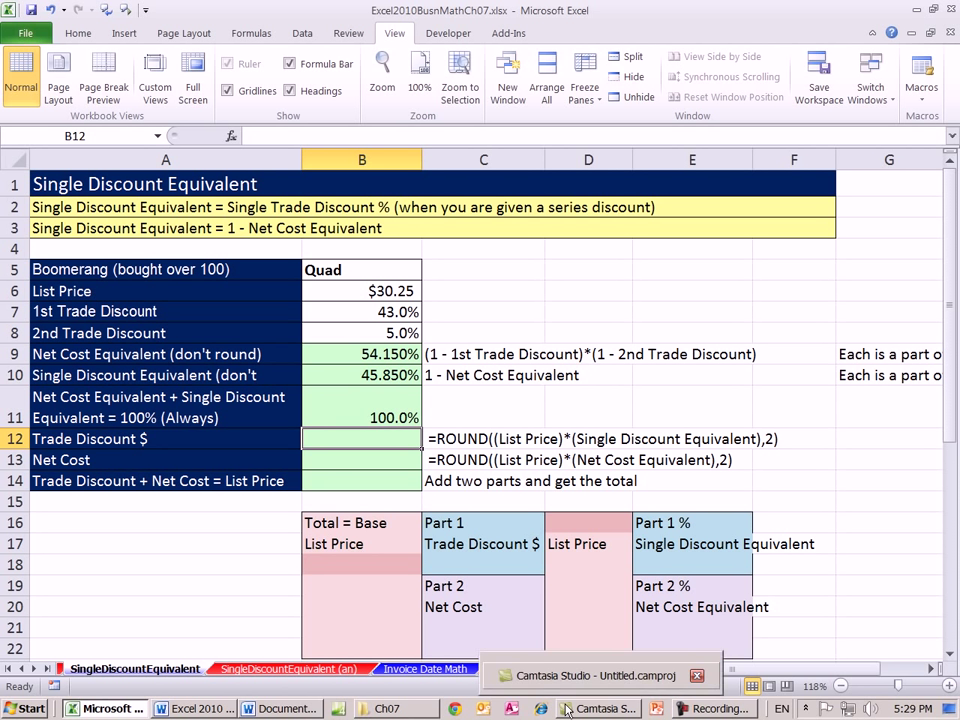
{"action": "type", "text": "=round"}
{"action": "key", "text": "Tab"}
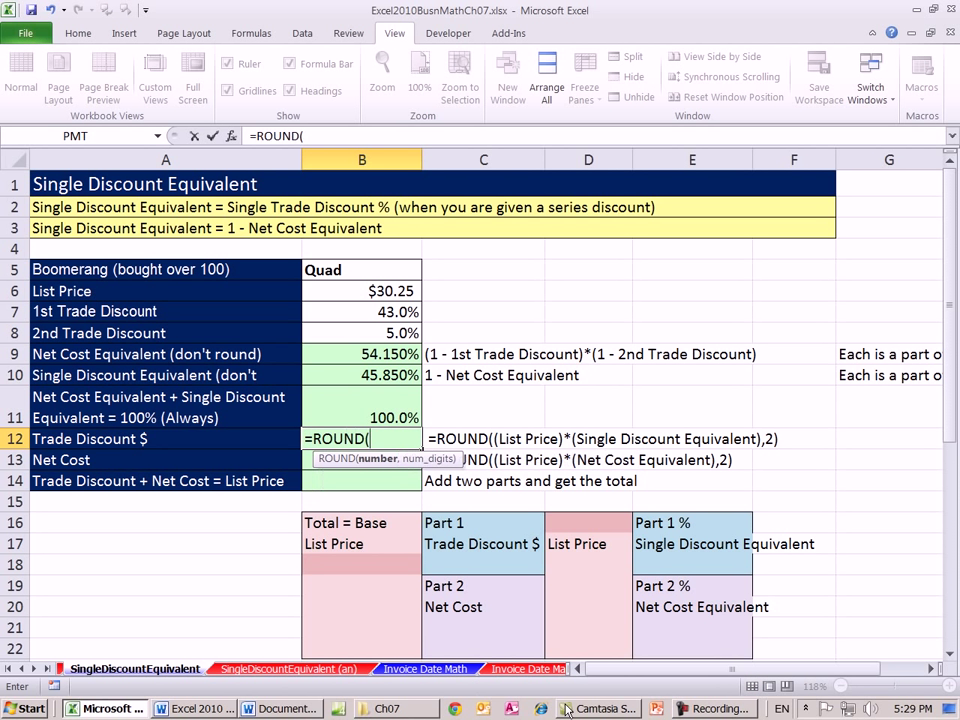
{"action": "left_click", "coordinate": [306, 293]}
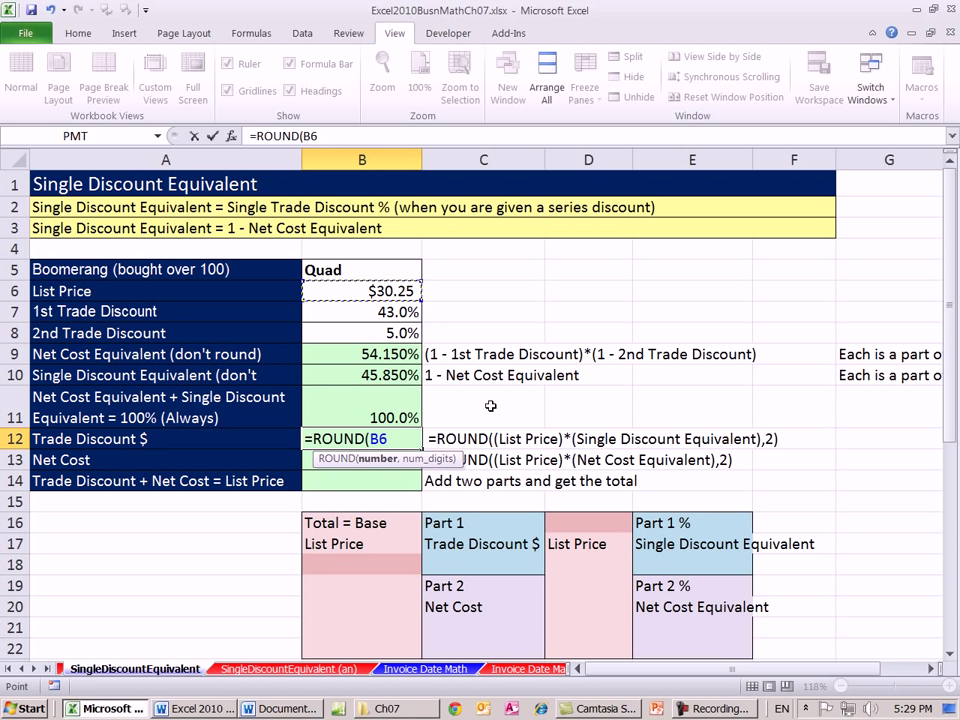
{"action": "type", "text": "*"}
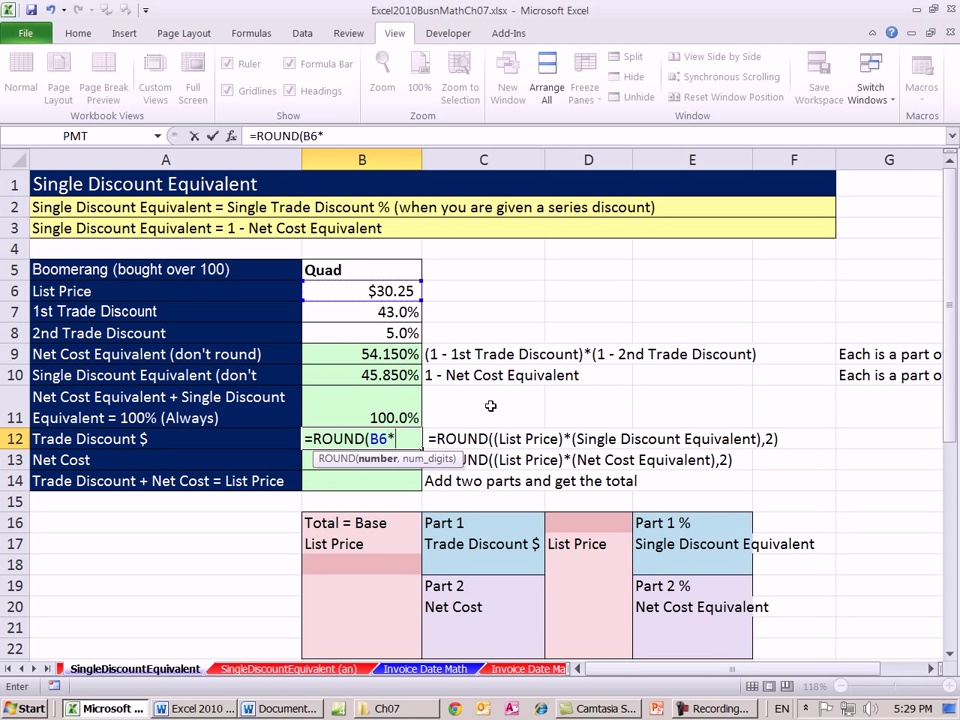
{"action": "left_click", "coordinate": [354, 378]}
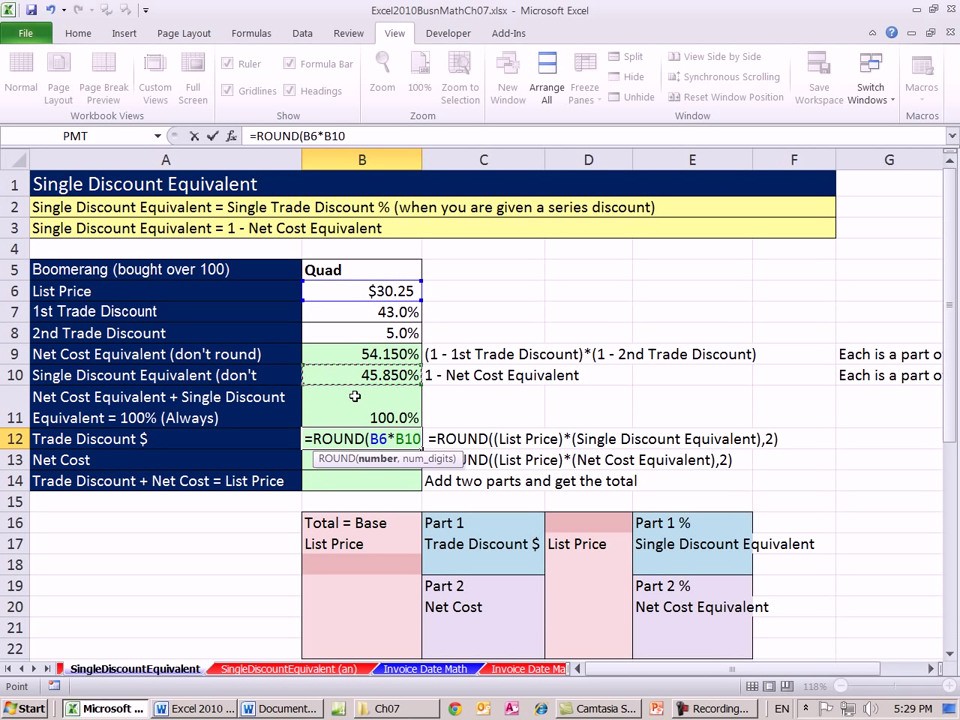
{"action": "type", "text": ",2"}
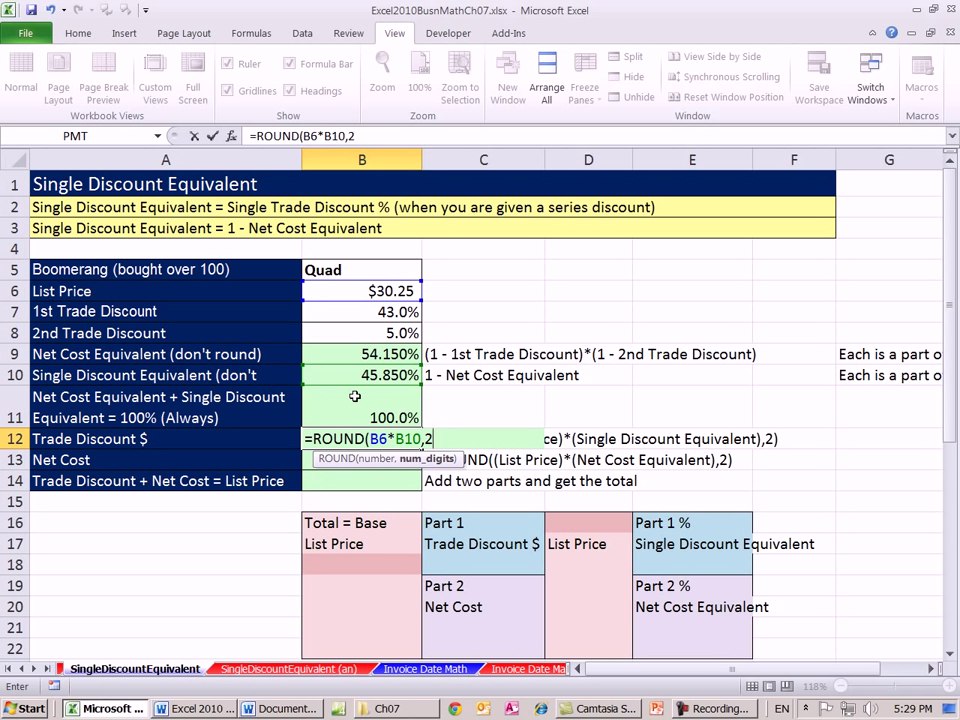
{"action": "type", "text": ")"}
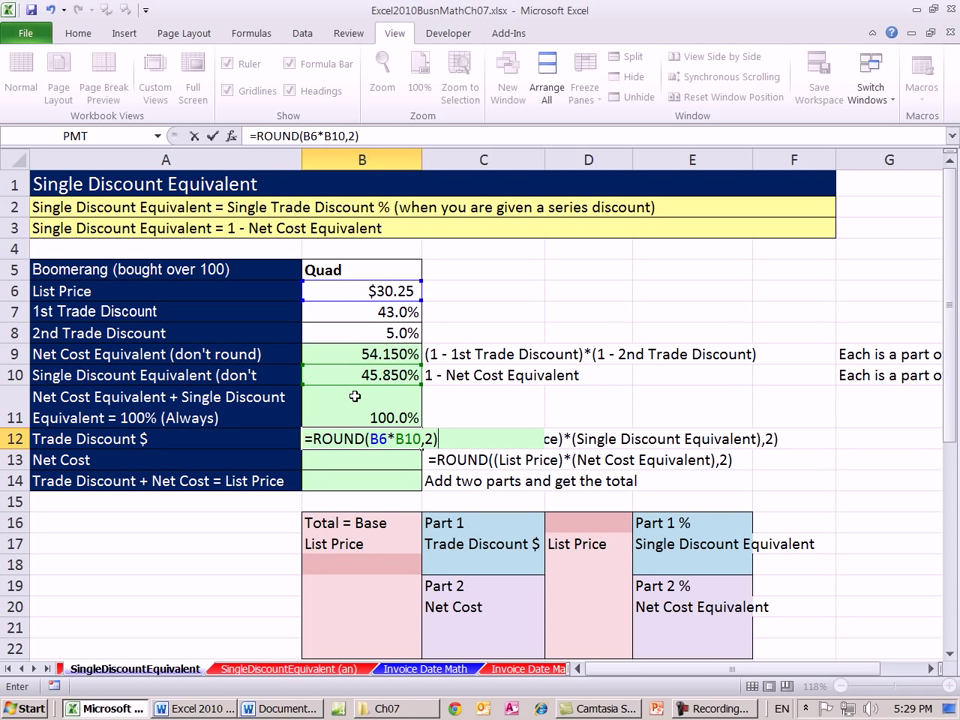
{"action": "key", "text": "ctrl+Return"}
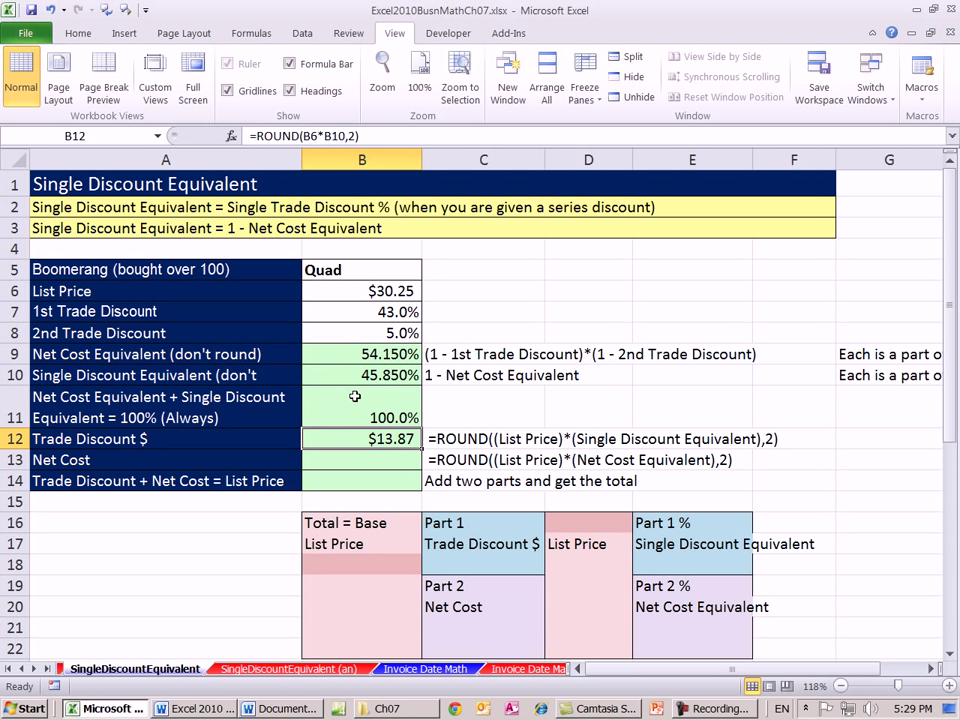
Step: Enter =ROUND(B6*B9,2) in B13 for a $16.38 net cost, then recheck B9 and B10
{"action": "left_click", "coordinate": [378, 459]}
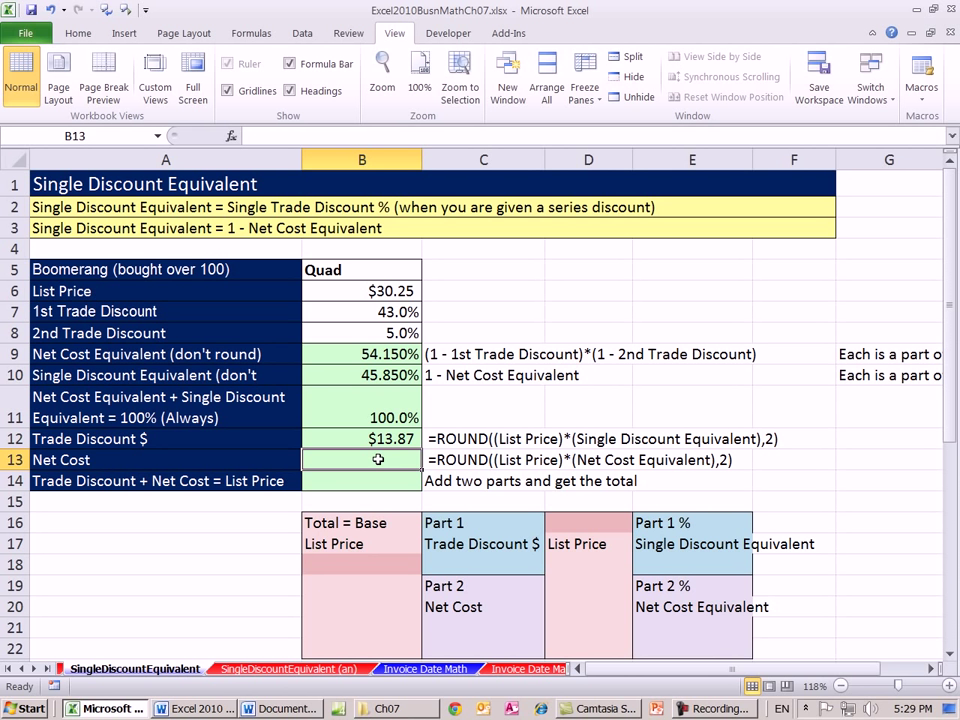
{"action": "type", "text": "=round"}
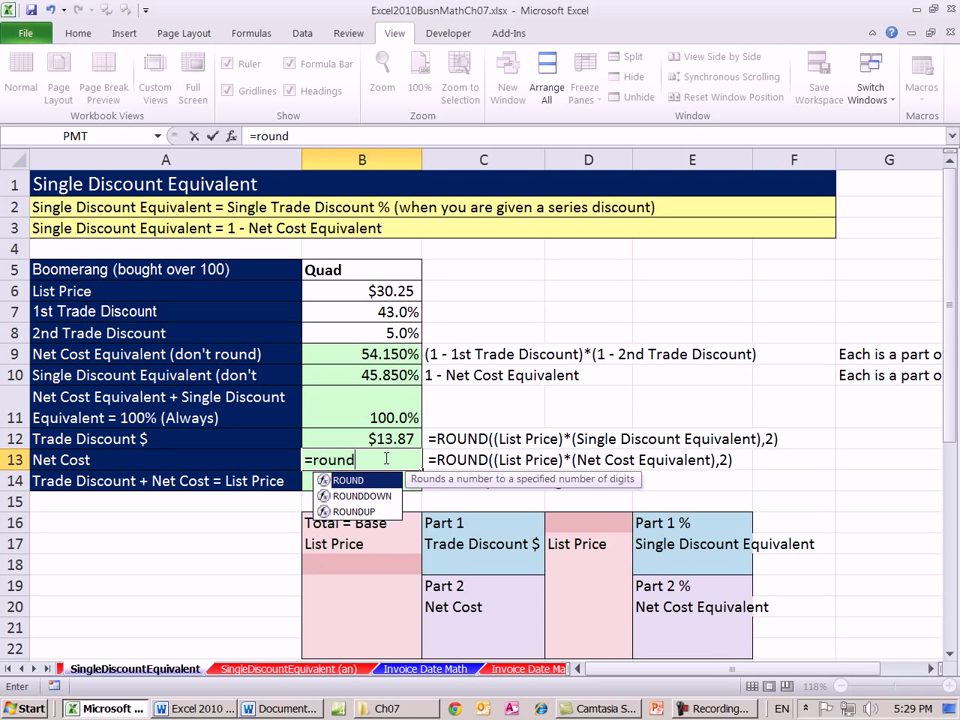
{"action": "key", "text": "Tab"}
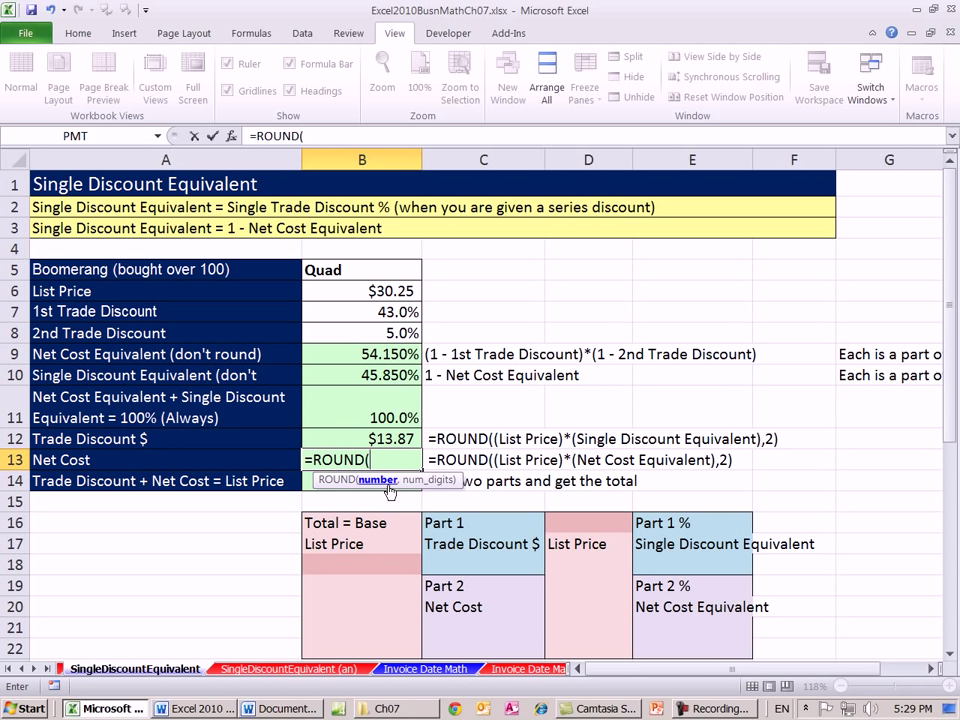
{"action": "left_click", "coordinate": [402, 292]}
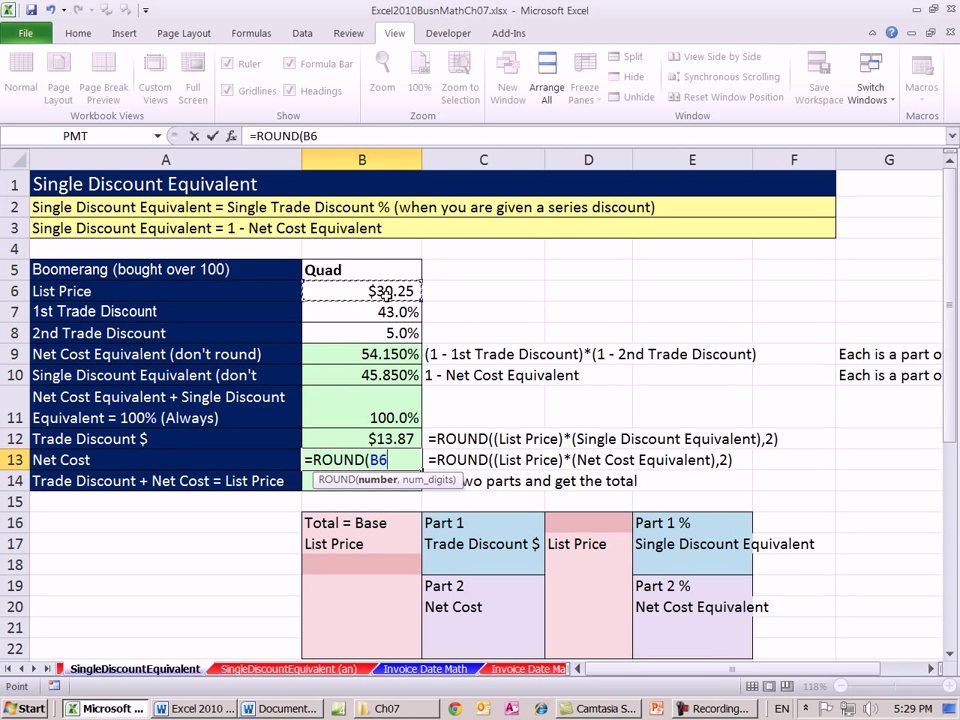
{"action": "type", "text": "*"}
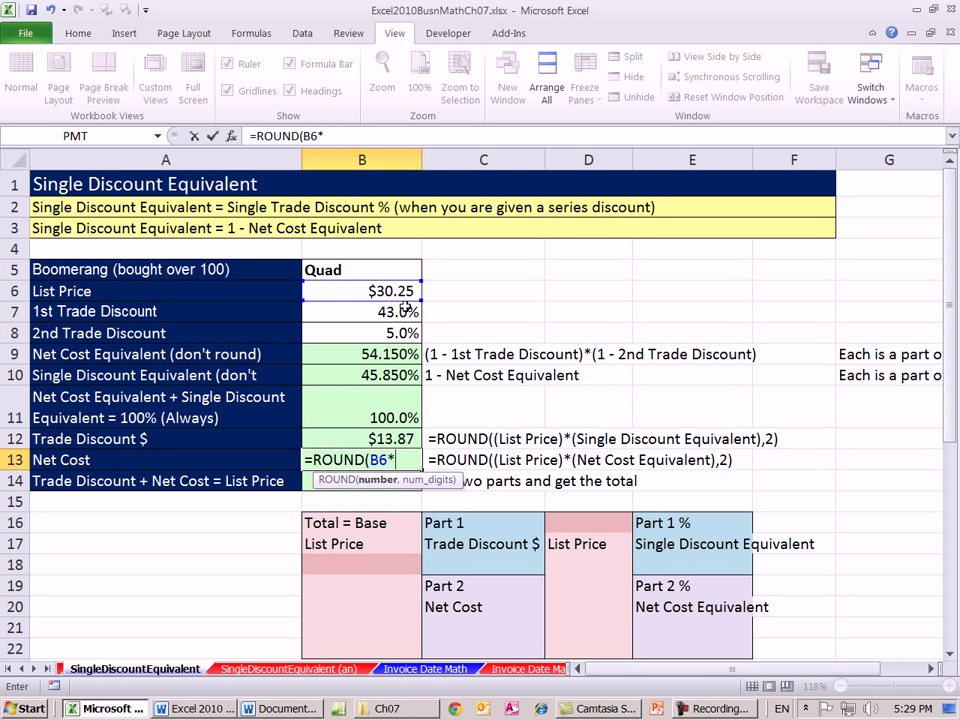
{"action": "left_click", "coordinate": [343, 355]}
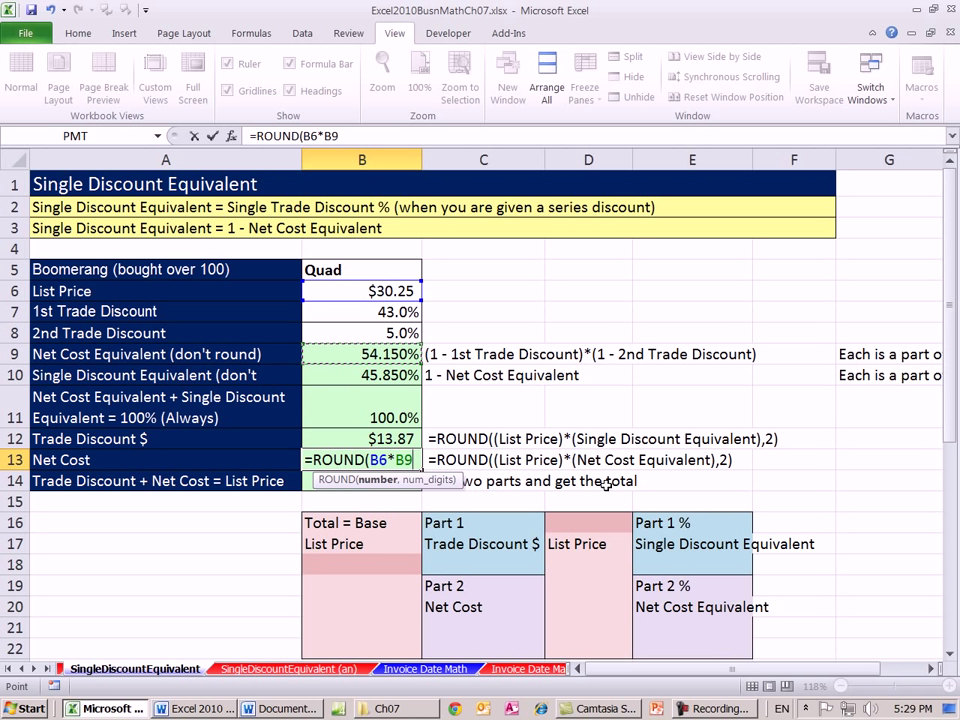
{"action": "type", "text": ",2)"}
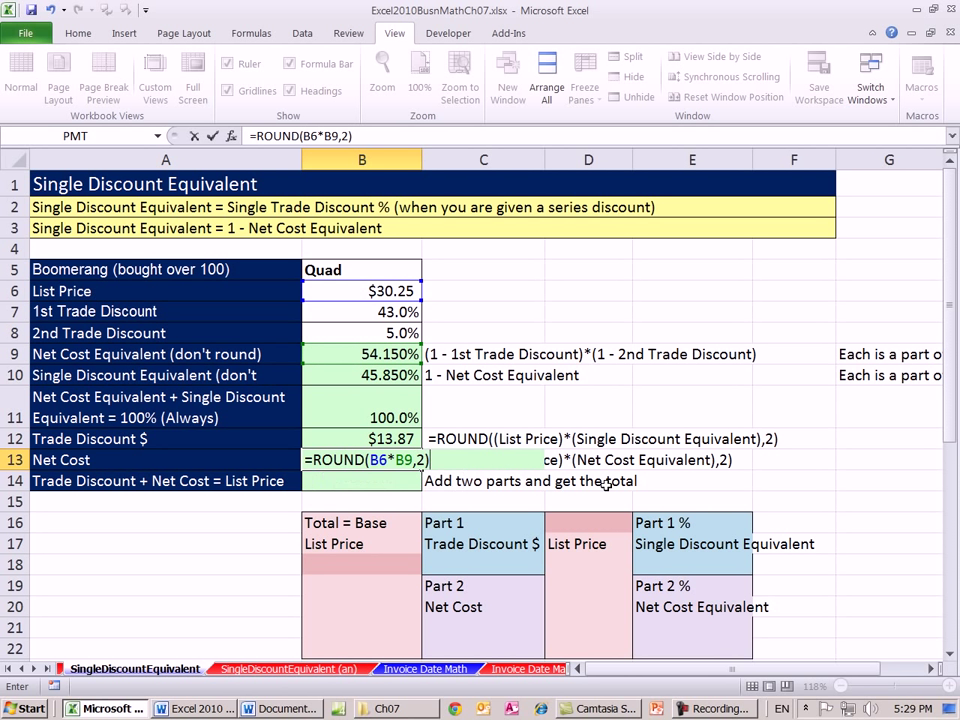
{"action": "key", "text": "ctrl+Return"}
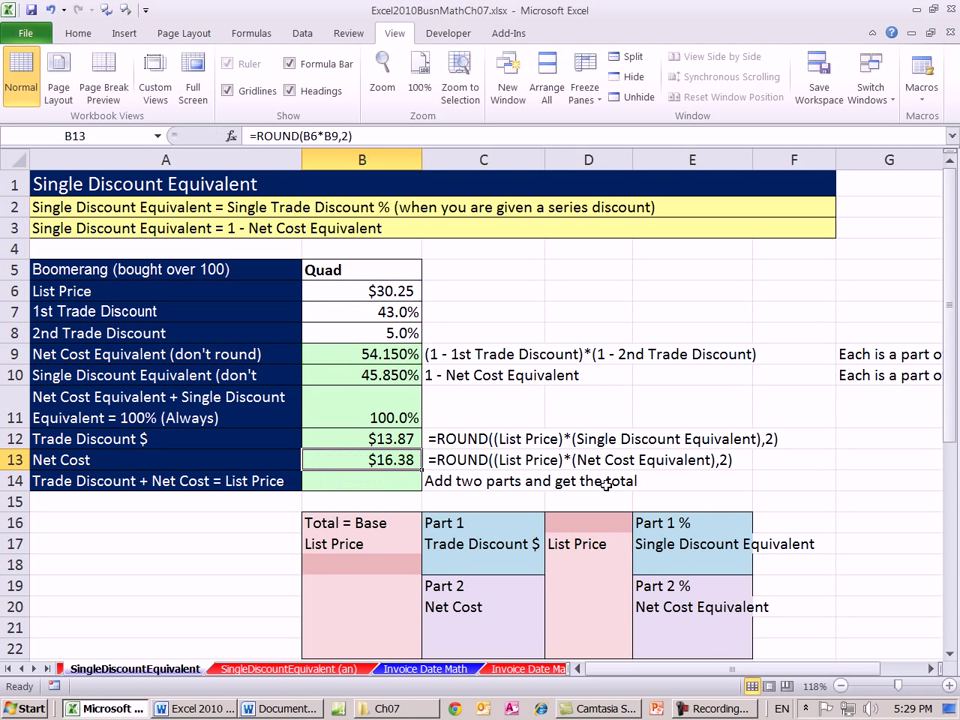
{"action": "left_click", "coordinate": [380, 354]}
{"action": "left_click", "coordinate": [377, 375]}
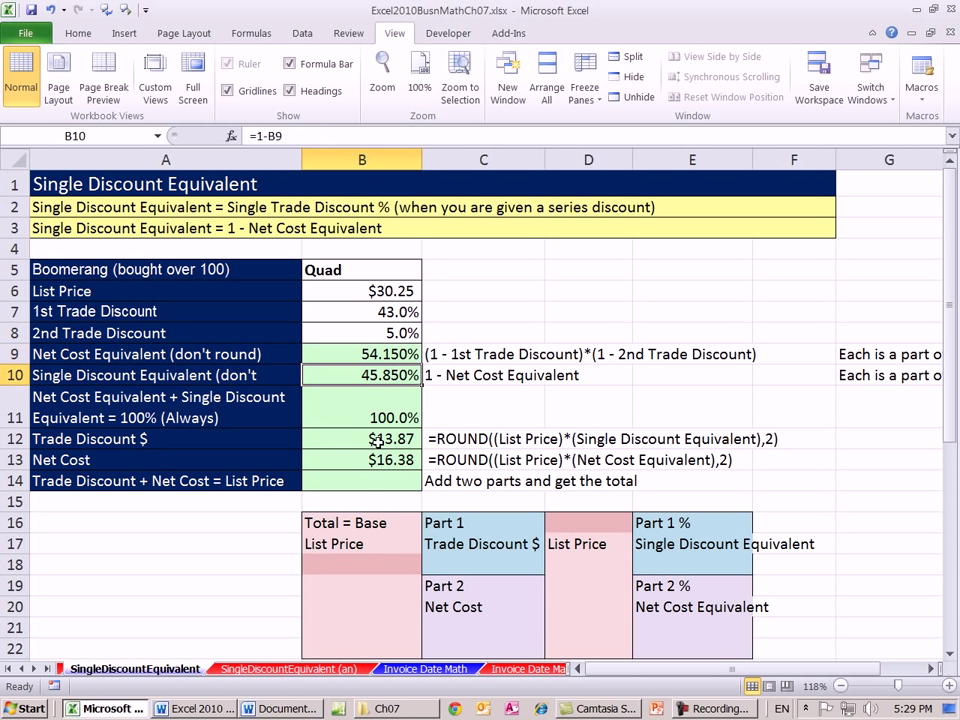
{"action": "left_click", "coordinate": [381, 481]}
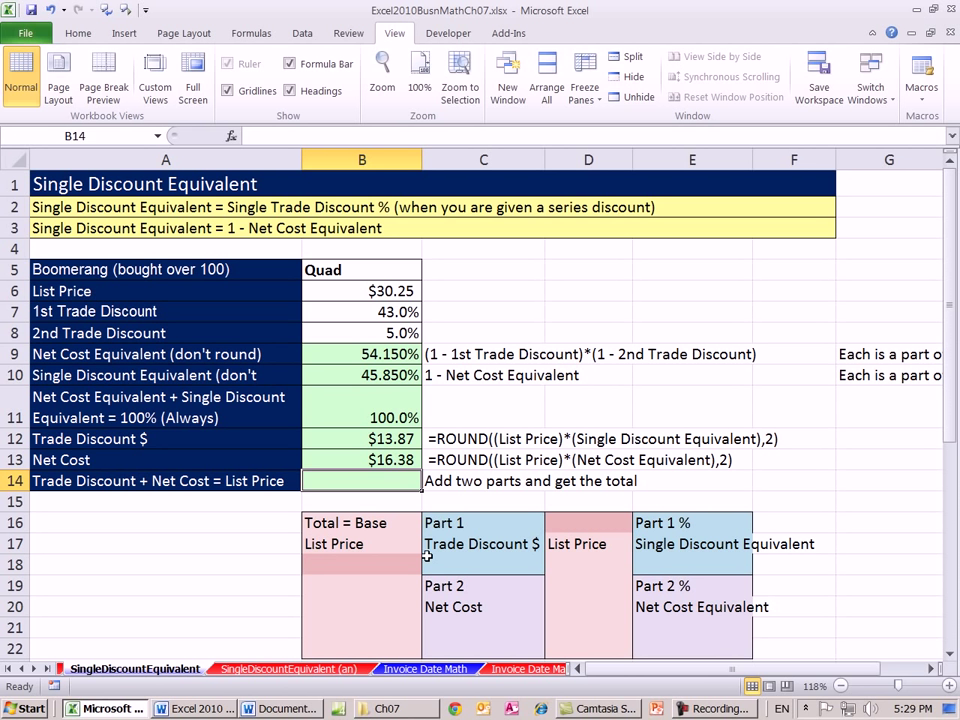
Step: Total B12:B13 in B14 as $30.25 and verify the parts sum to list price and 100%
{"action": "key", "text": "alt+equal"}
{"action": "key", "text": "ctrl+Return"}
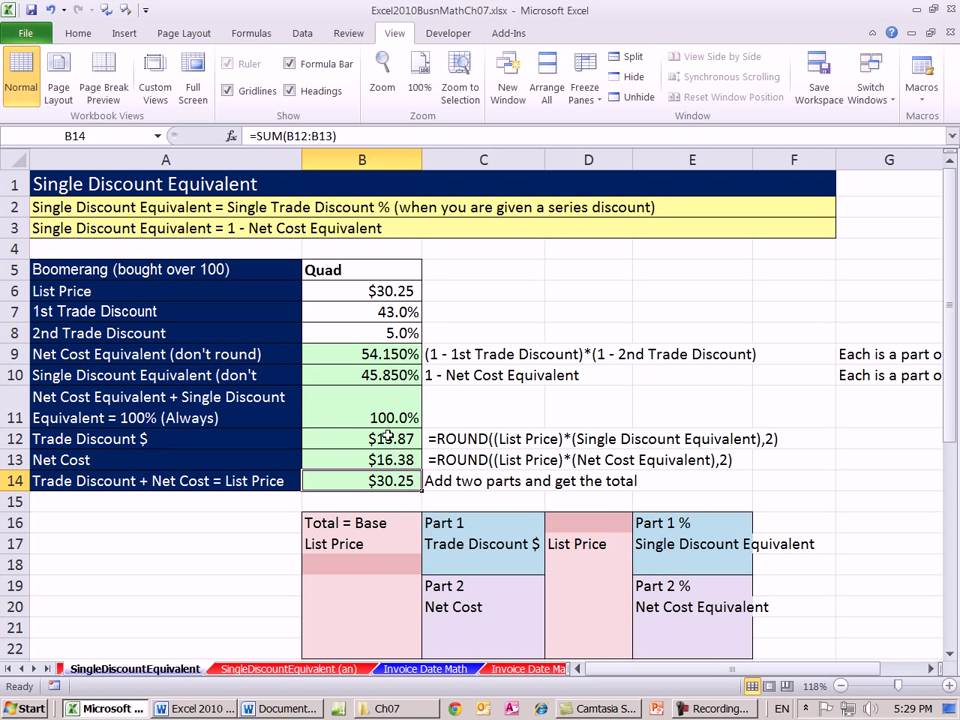
{"action": "left_click_drag", "start_coordinate": [386, 439], "coordinate": [388, 460]}
{"action": "left_click", "coordinate": [386, 481]}
{"action": "left_click_drag", "start_coordinate": [380, 356], "coordinate": [392, 377]}
{"action": "key", "text": "ctrl+Down"}
Step: Link the diagram's List Price cell B18 to B6, showing $30.25
{"action": "left_click_drag", "start_coordinate": [388, 522], "coordinate": [390, 645]}
{"action": "left_click", "coordinate": [380, 566]}
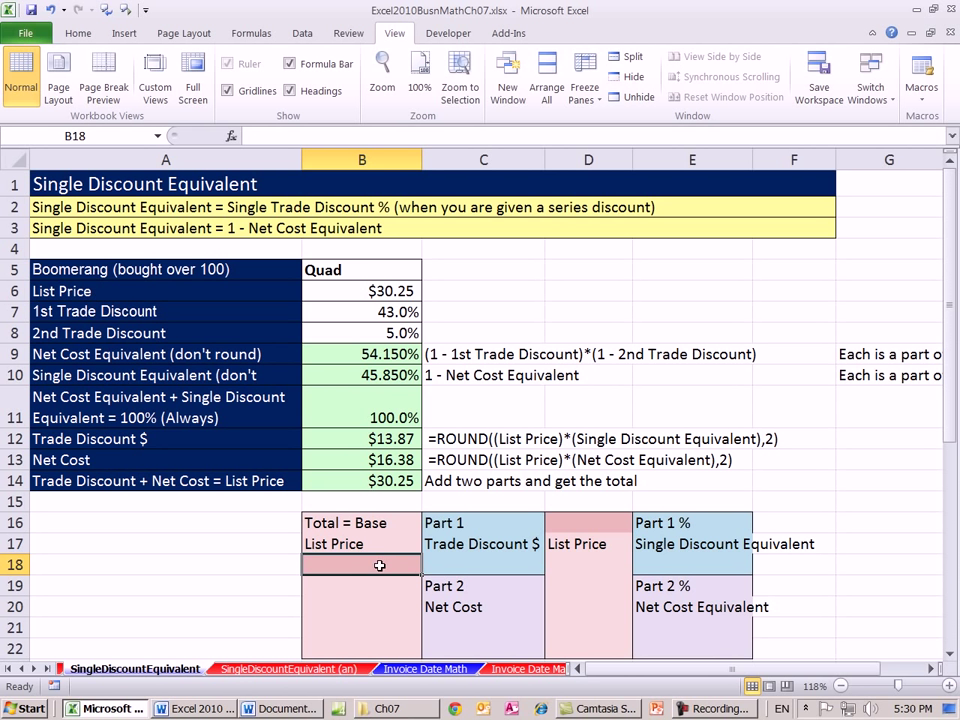
{"action": "type", "text": "="}
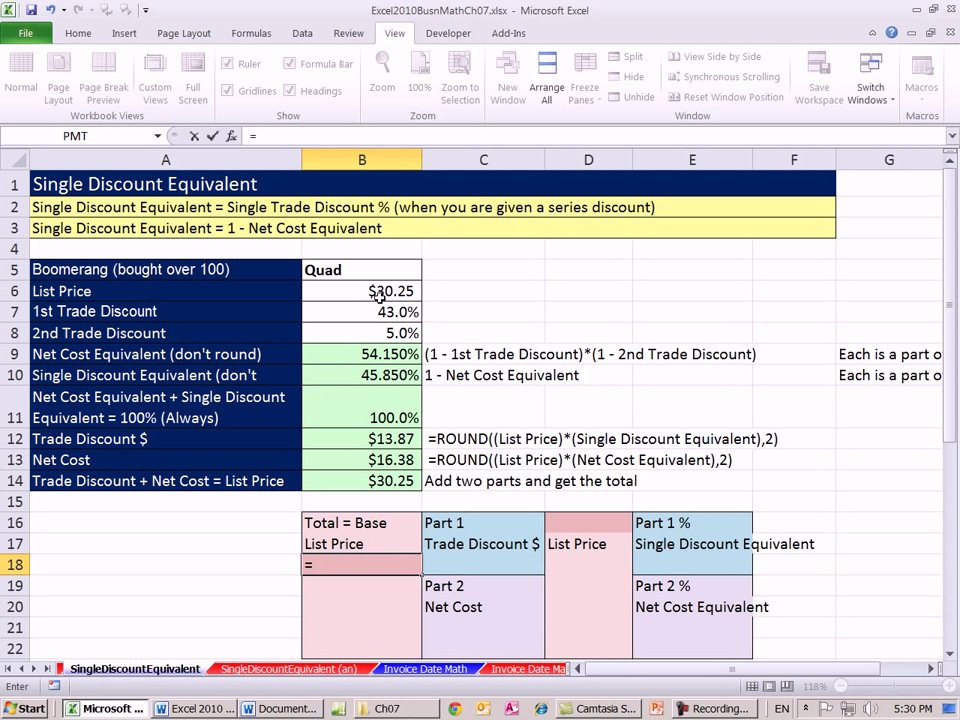
{"action": "left_click", "coordinate": [407, 288]}
{"action": "key", "text": "Return"}
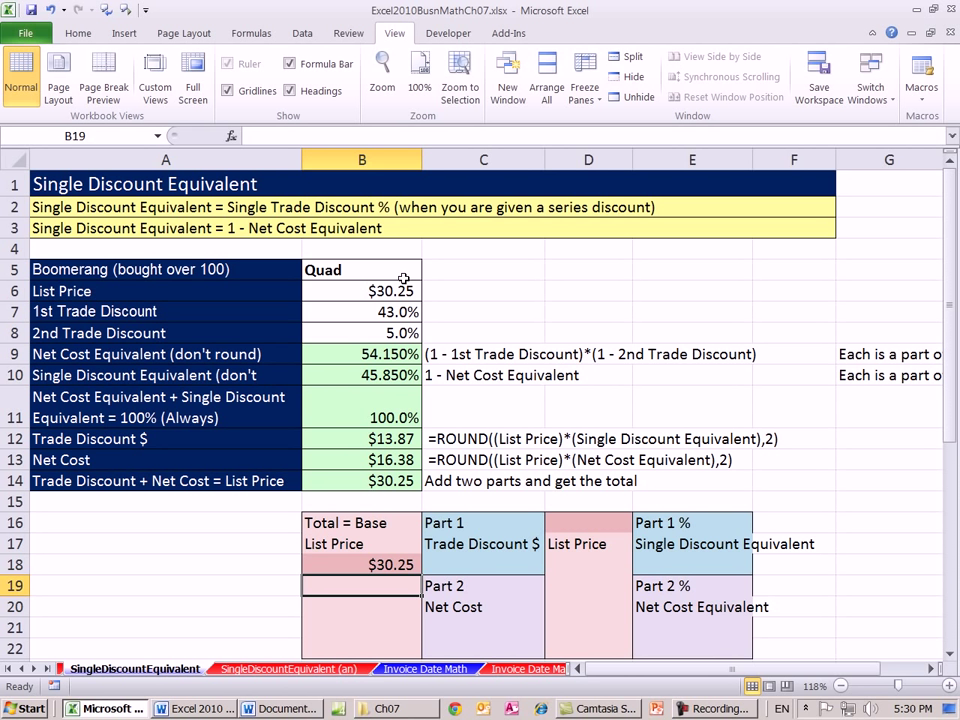
Step: Link the Net Cost box to B13 ($16.38) and Trade Discount box C18 to B12 ($13.87)
{"action": "left_click", "coordinate": [497, 564]}
{"action": "left_click", "coordinate": [468, 621]}
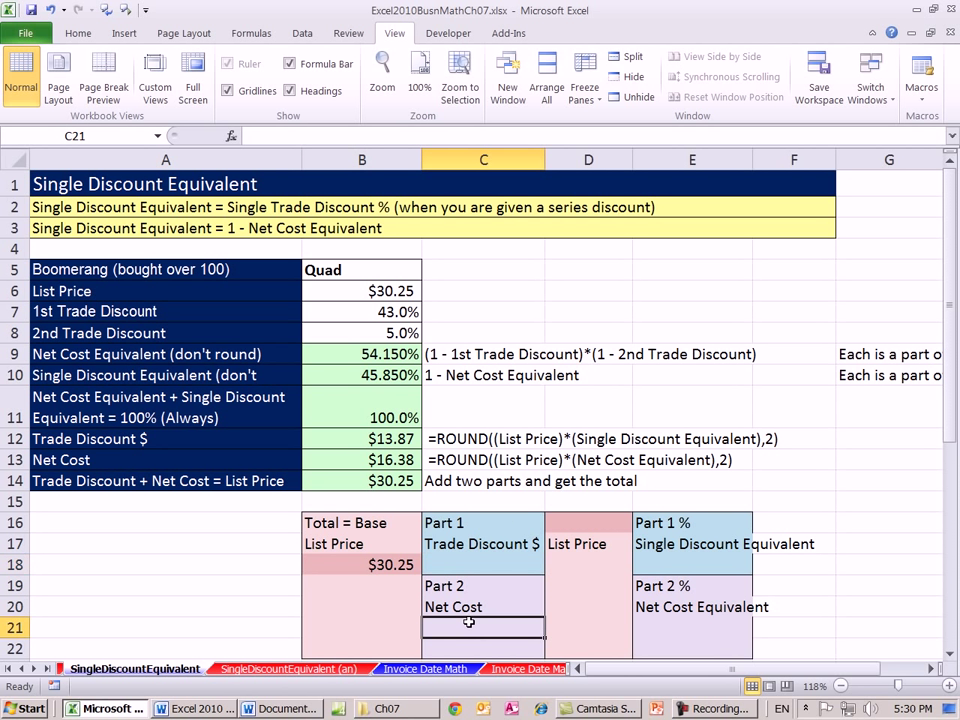
{"action": "type", "text": "="}
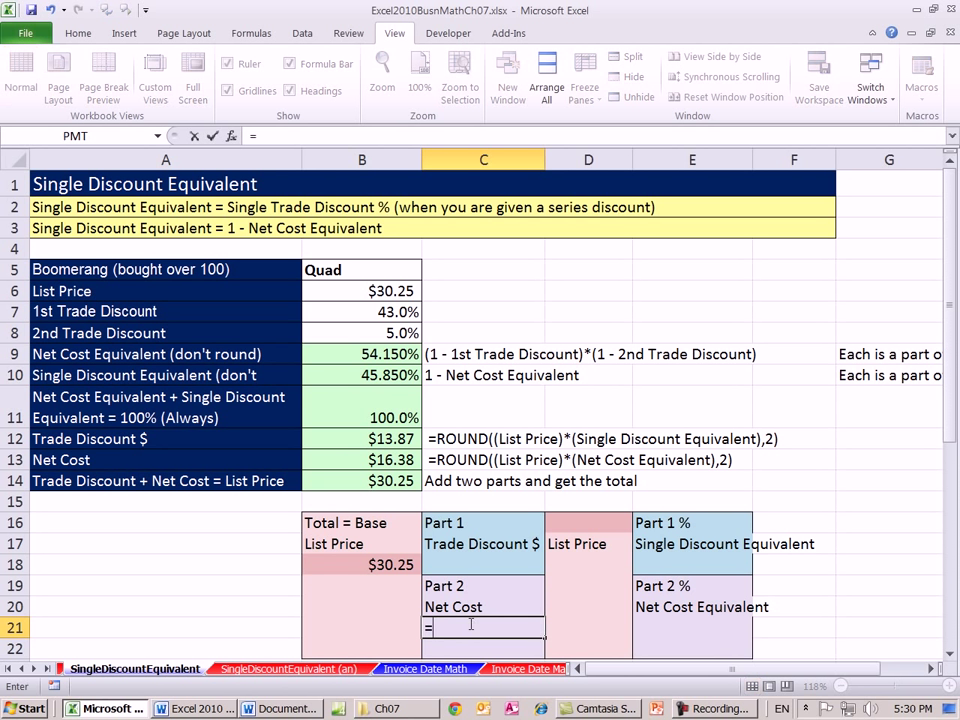
{"action": "left_click", "coordinate": [355, 458]}
{"action": "key", "text": "ctrl+Return"}
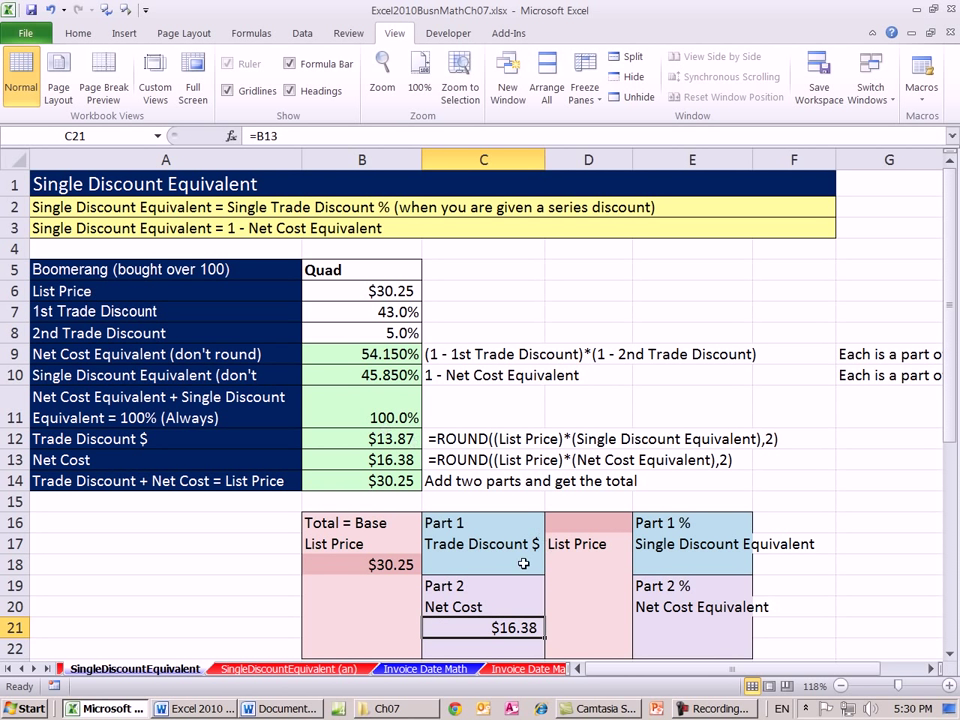
{"action": "left_click", "coordinate": [493, 564]}
{"action": "type", "text": "="}
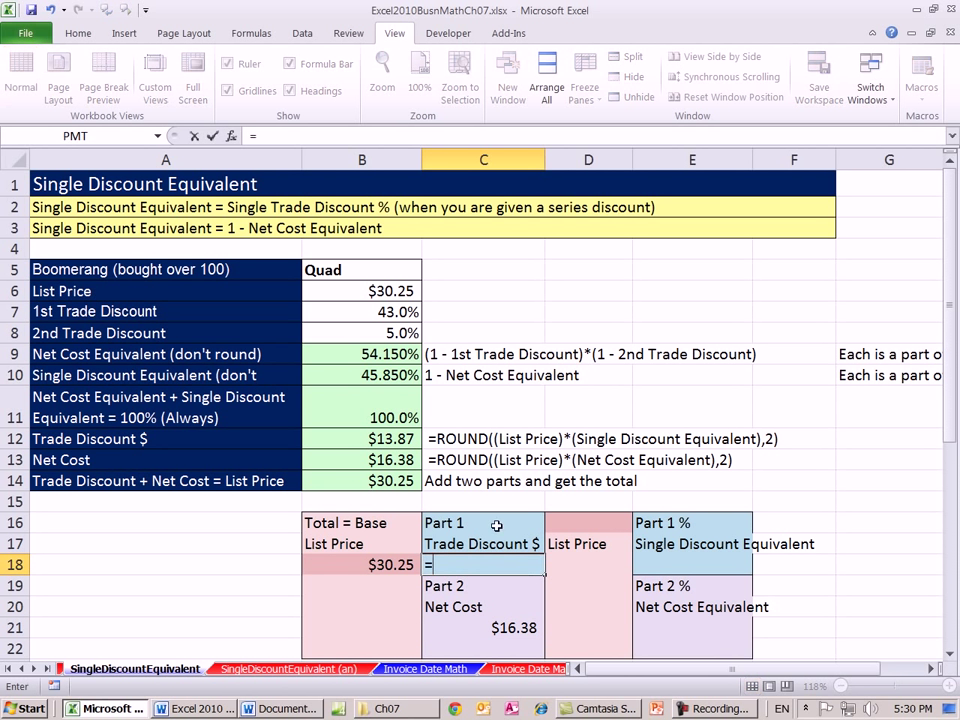
{"action": "left_click", "coordinate": [415, 439]}
{"action": "key", "text": "ctrl+Return"}
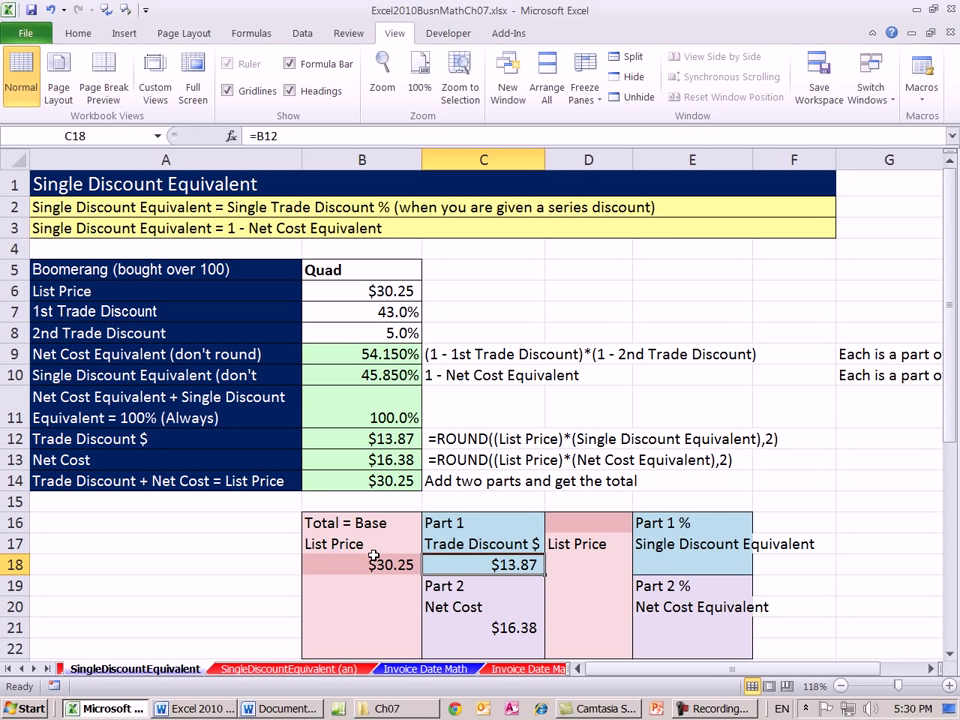
{"action": "left_click", "coordinate": [665, 566]}
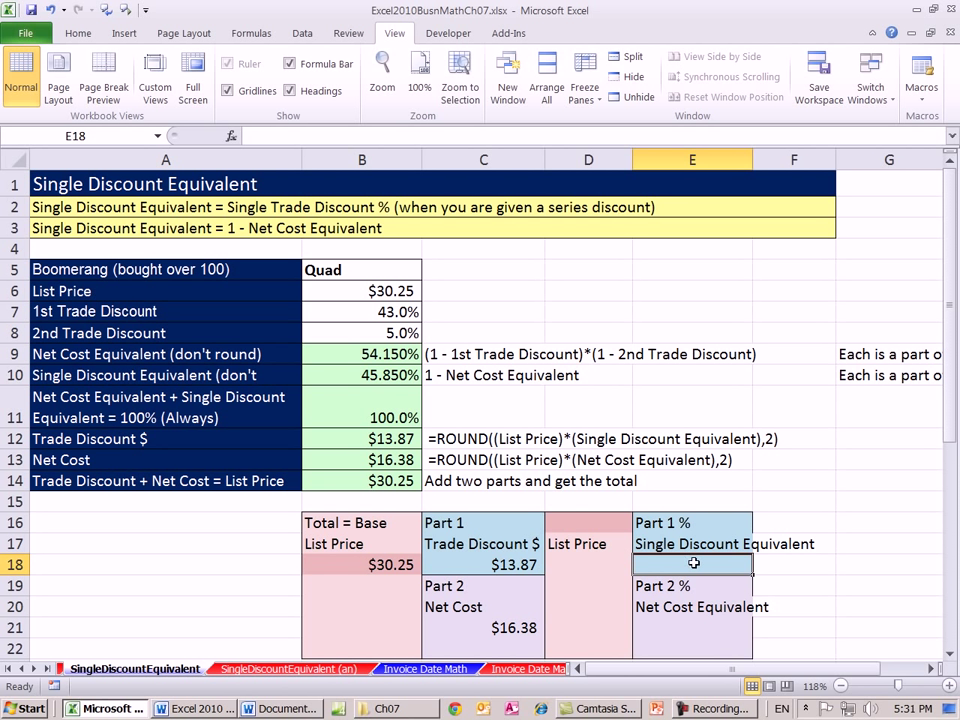
Step: Link Part 1 % in E18 to B10 and Part 2 % in E21 to B9
{"action": "type", "text": "="}
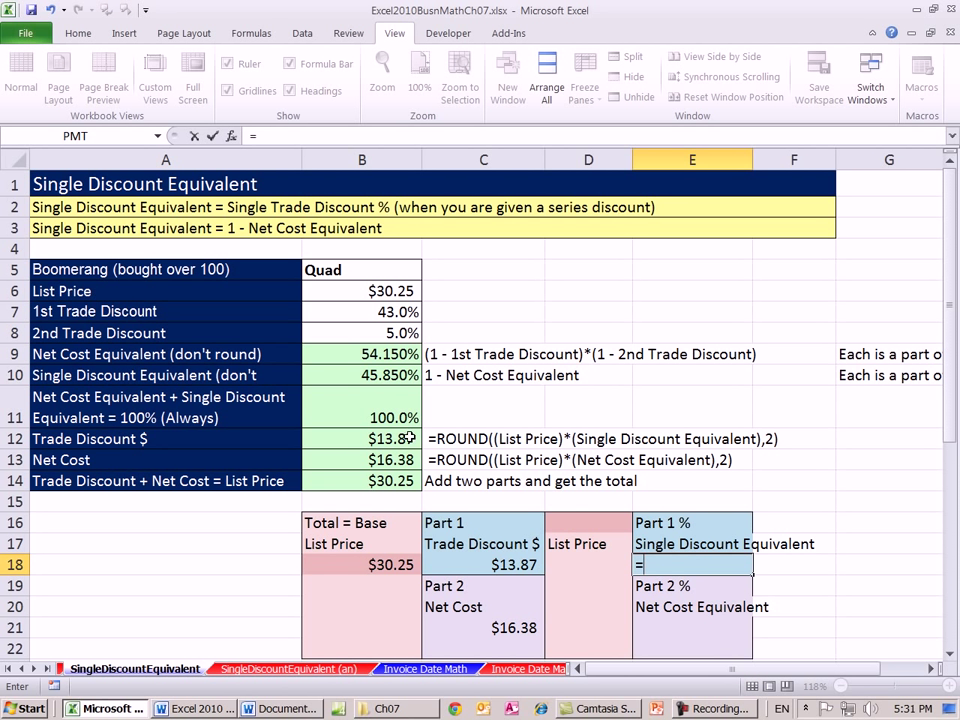
{"action": "left_click", "coordinate": [368, 374]}
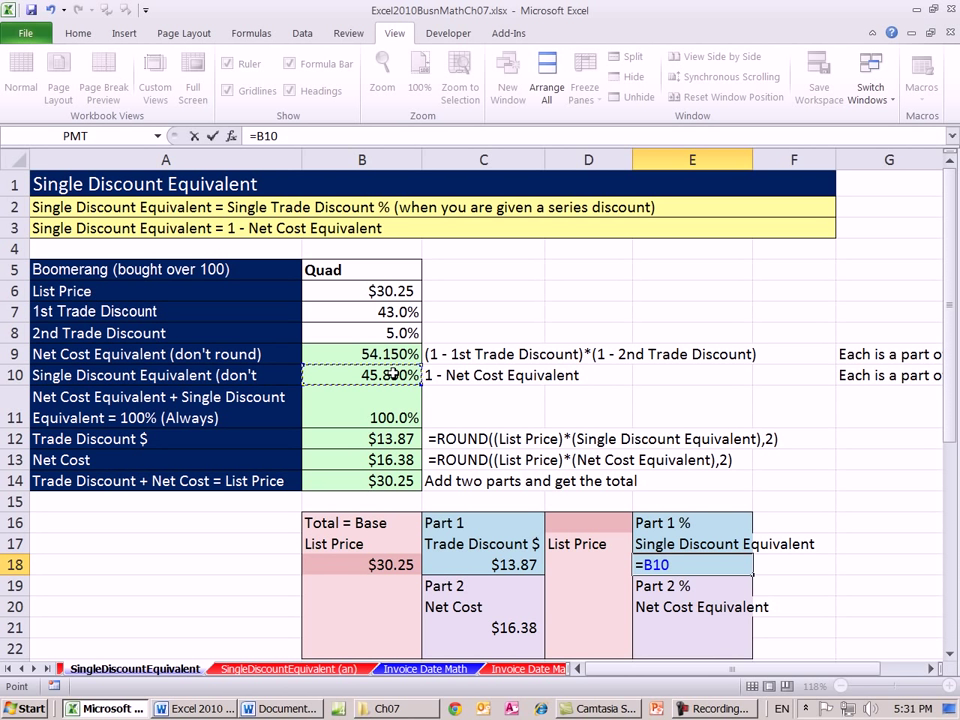
{"action": "key", "text": "Return"}
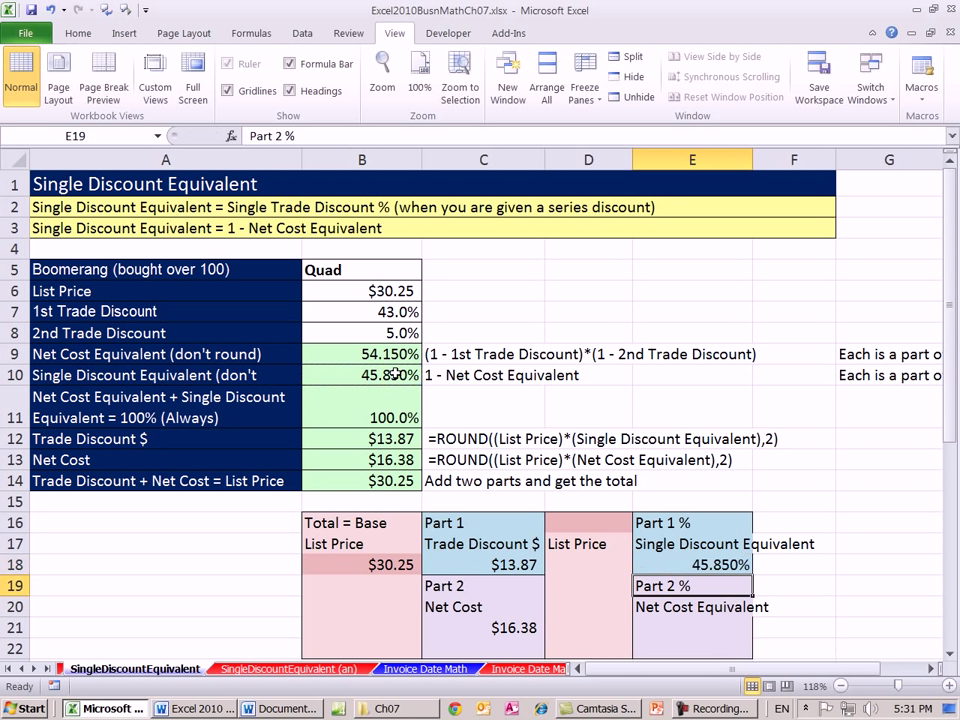
{"action": "left_click", "coordinate": [703, 628]}
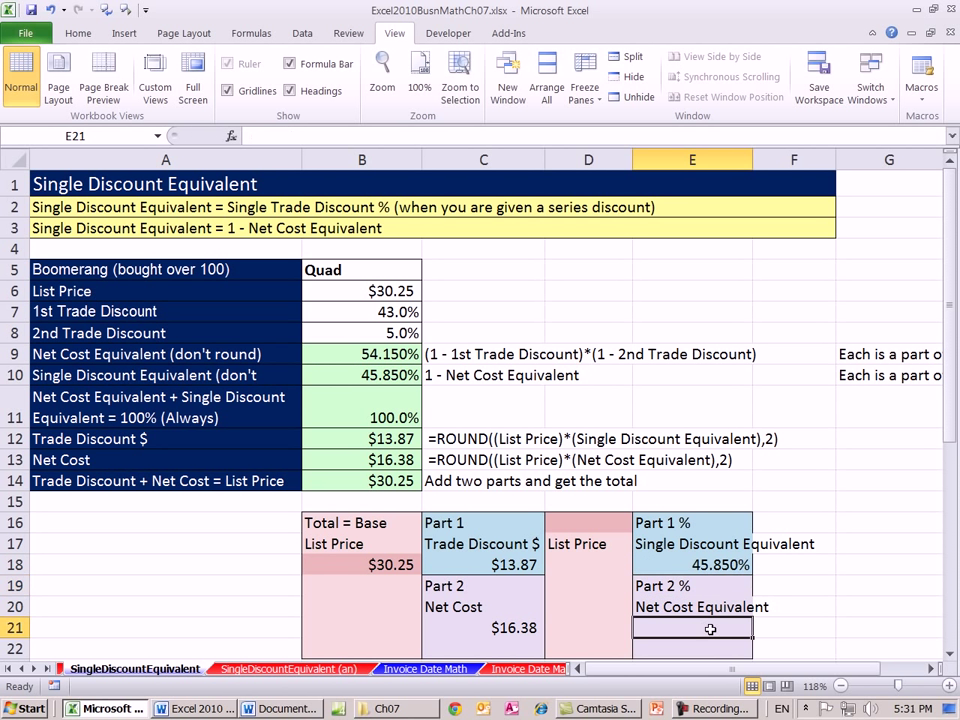
{"action": "type", "text": "="}
{"action": "left_click", "coordinate": [400, 354]}
{"action": "key", "text": "ctrl+Return"}
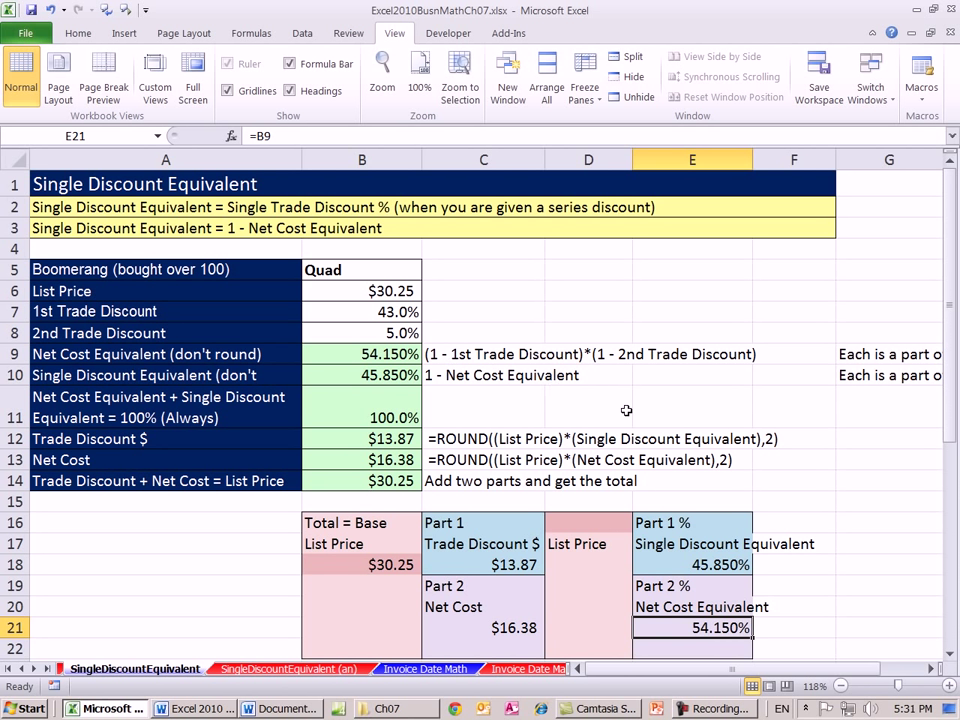
Step: Select each Part's dollar block with its matching percentage block for comparison
{"action": "scroll", "coordinate": [476, 317], "scroll_direction": "down", "scroll_amount": 1}
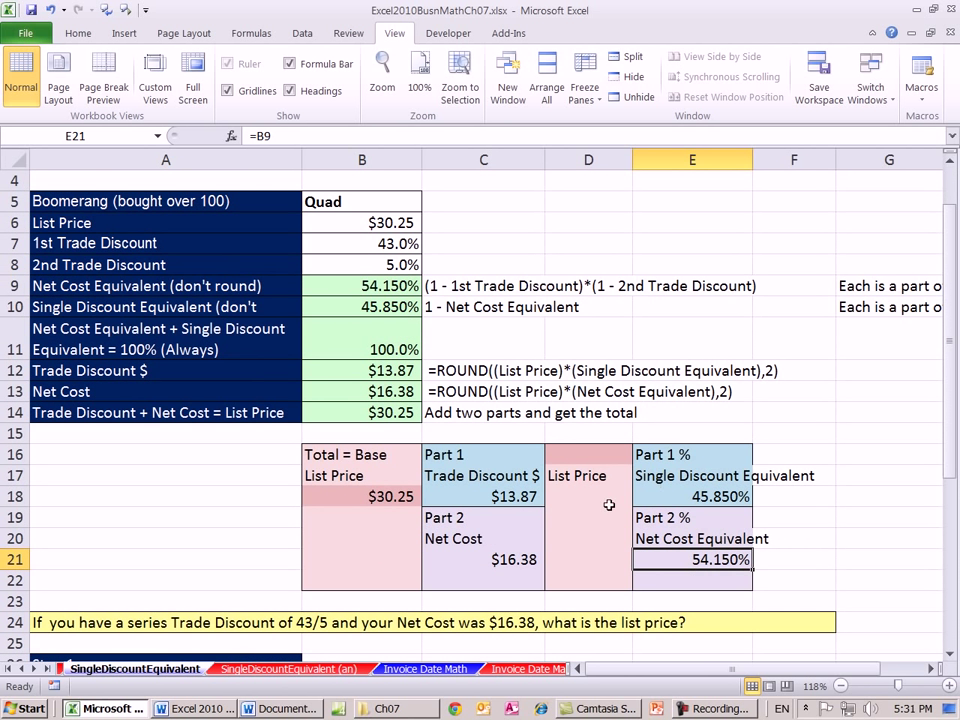
{"action": "left_click_drag", "start_coordinate": [485, 456], "coordinate": [499, 494]}
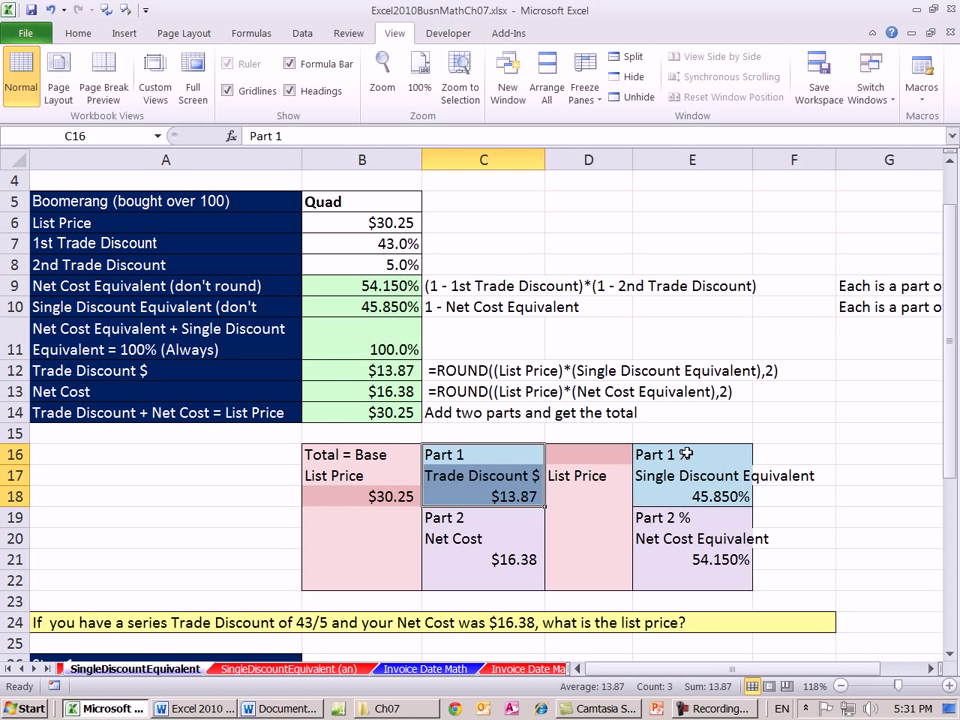
{"action": "left_click_drag", "start_coordinate": [686, 454], "coordinate": [707, 496]}
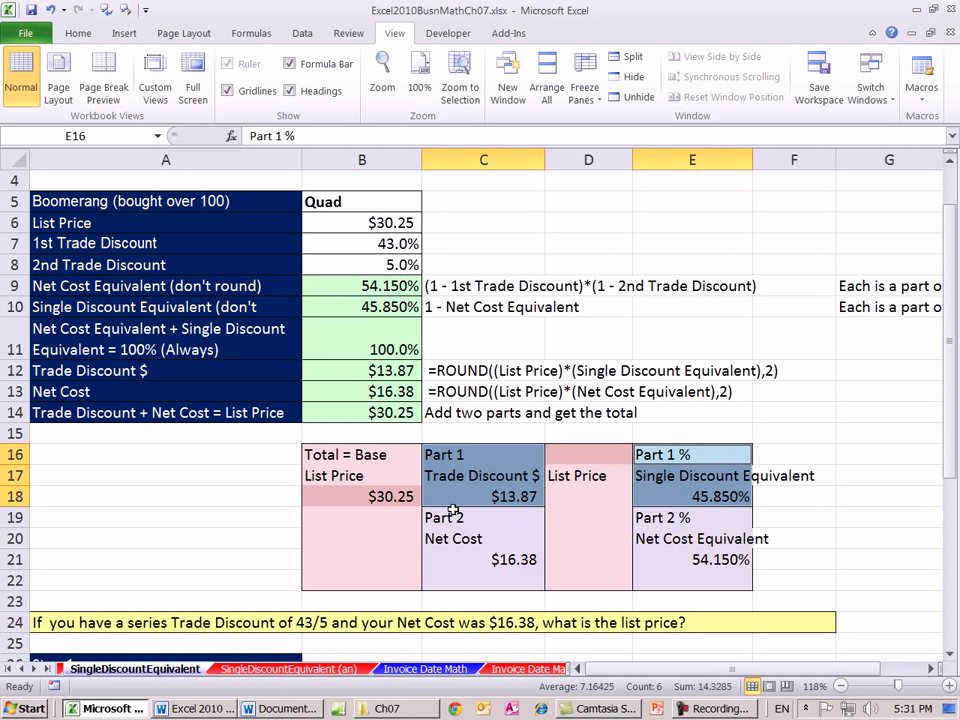
{"action": "left_click_drag", "start_coordinate": [517, 540], "coordinate": [522, 575]}
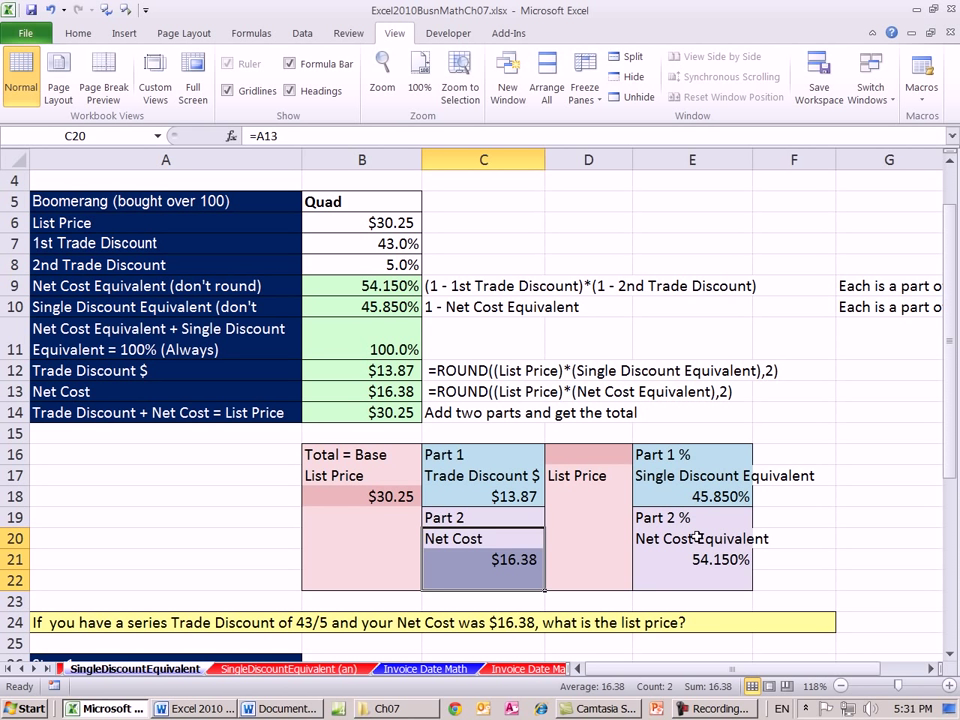
{"action": "left_click_drag", "start_coordinate": [671, 542], "coordinate": [707, 575]}
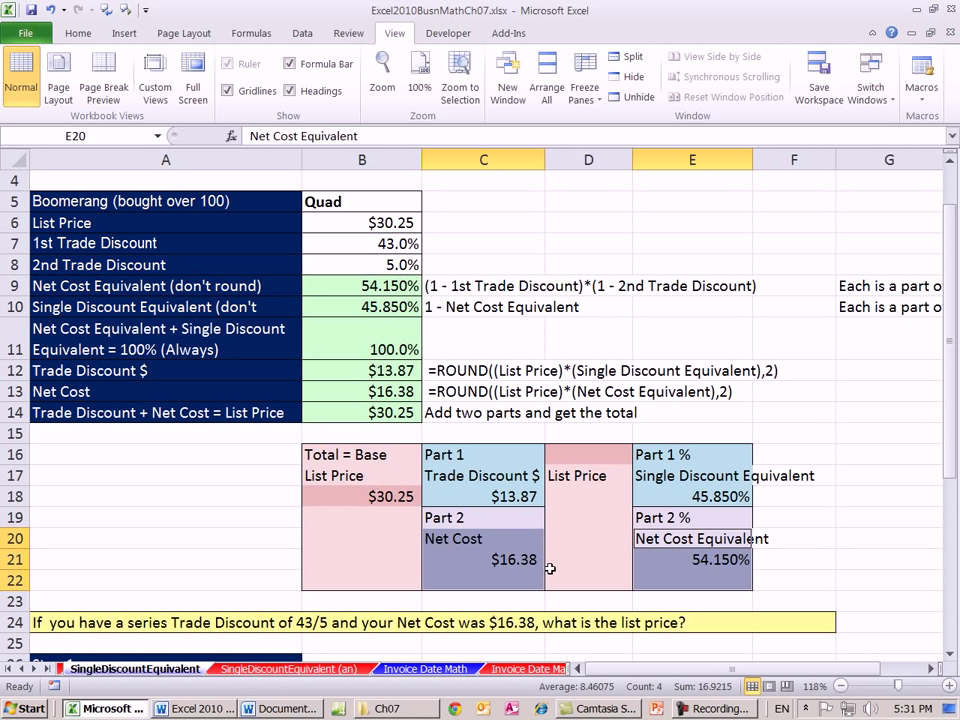
{"action": "left_click", "coordinate": [140, 475]}
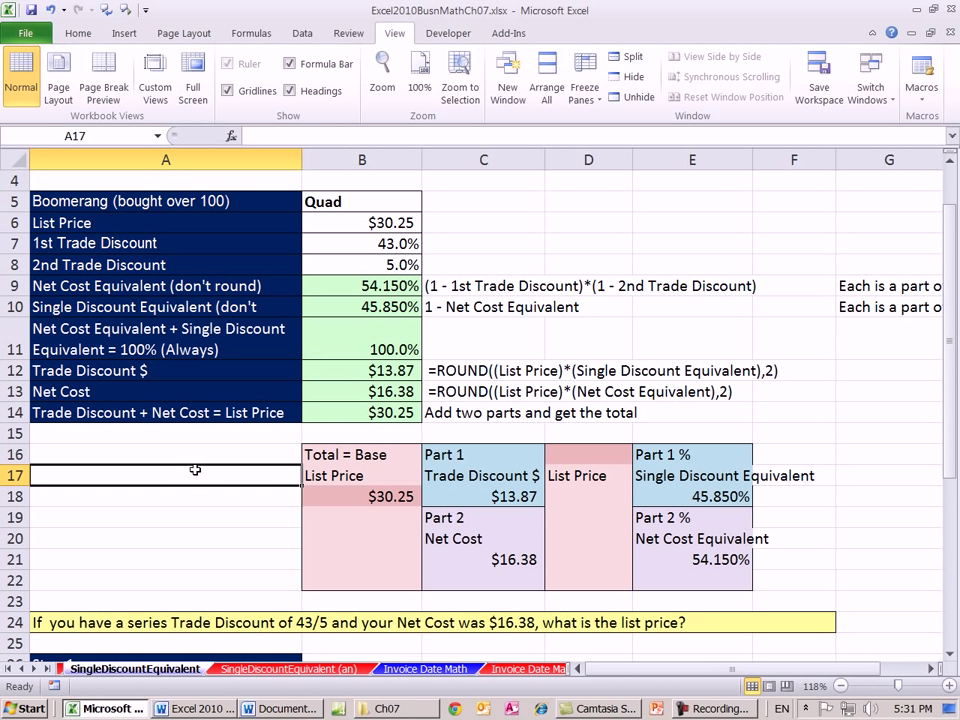
Step: Add the note 'Base = Part/Rate' in A17 and start clearing its formats
{"action": "type", "text": "Base = "}
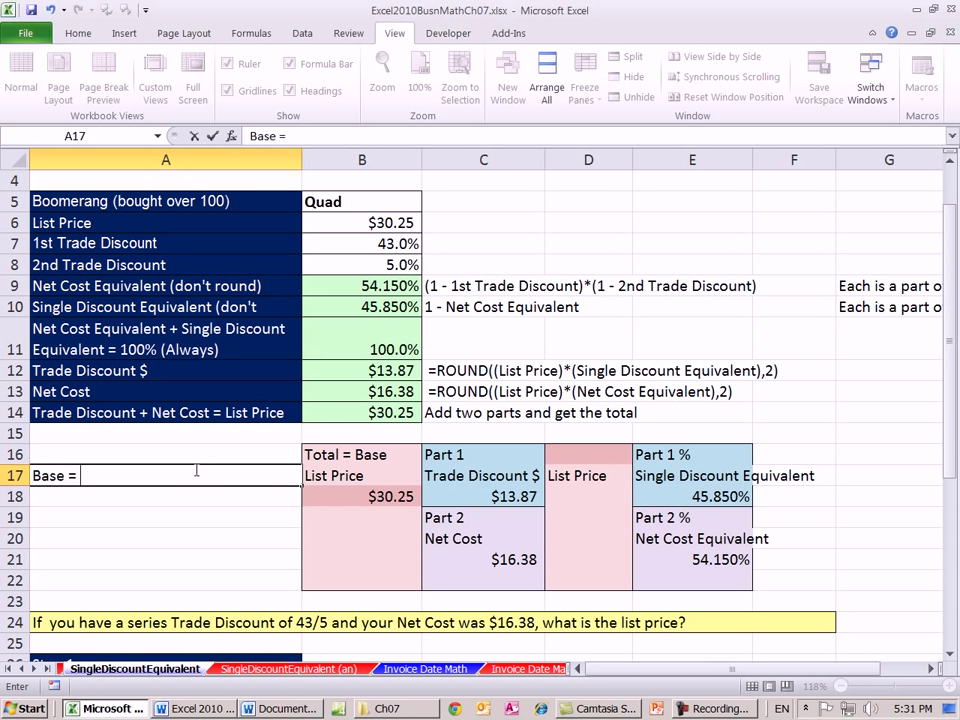
{"action": "type", "text": "Part/Rate"}
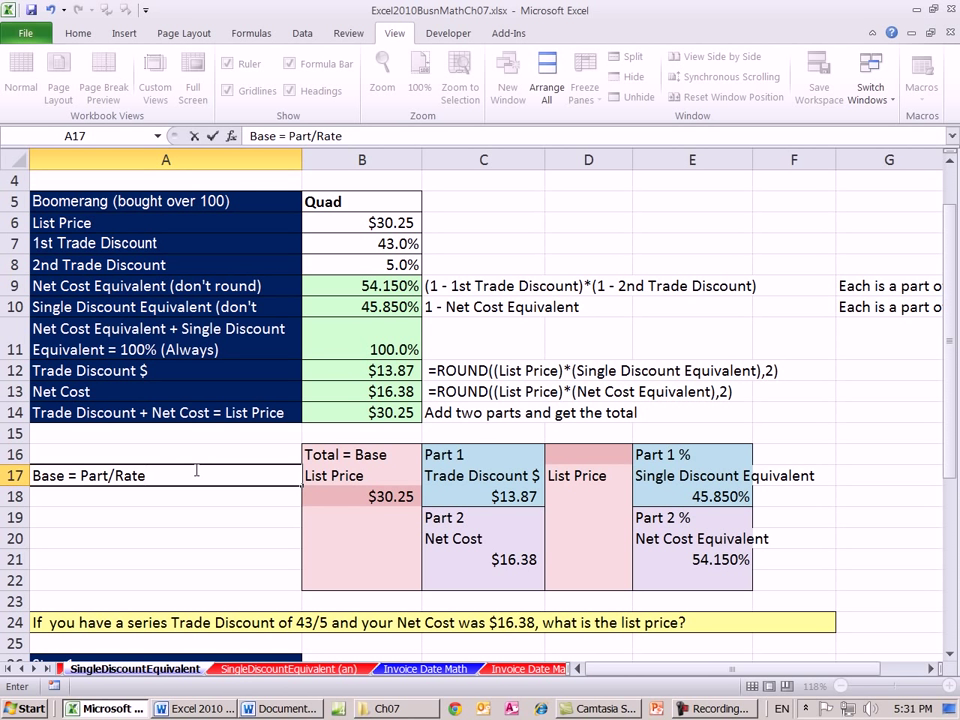
{"action": "key", "text": "Return"}
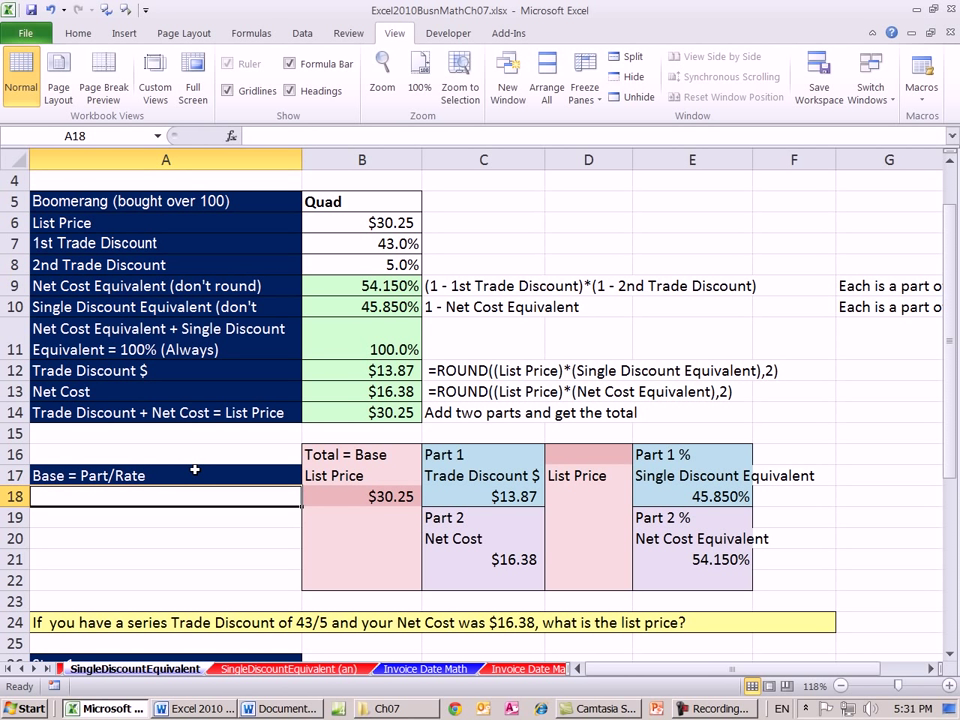
{"action": "left_click_drag", "start_coordinate": [483, 456], "coordinate": [488, 490]}
{"action": "left_click_drag", "start_coordinate": [677, 456], "coordinate": [697, 494]}
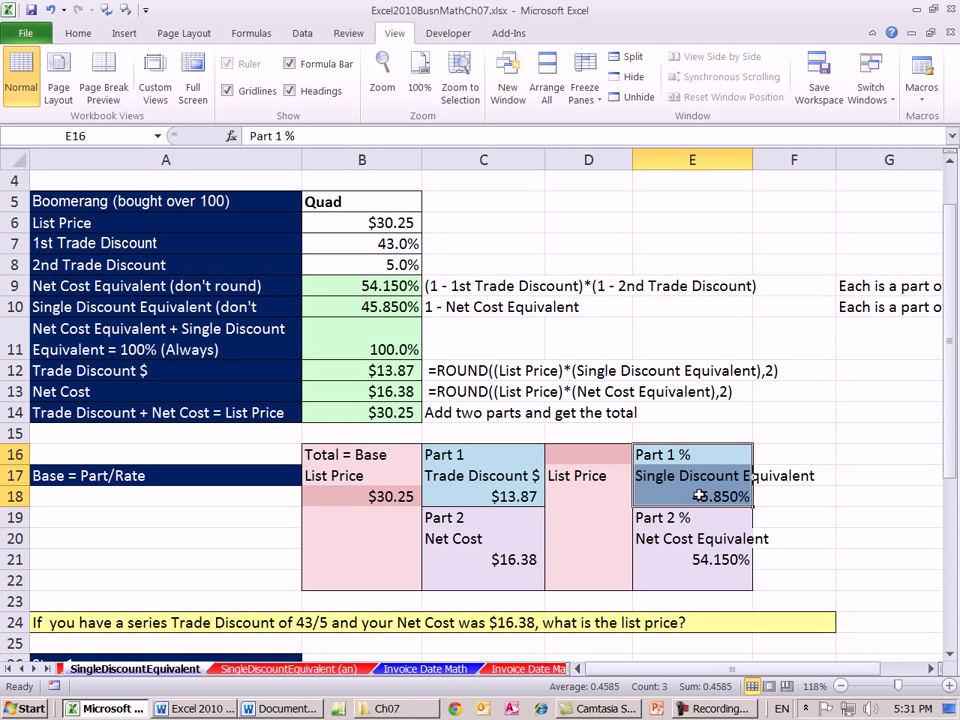
{"action": "left_click", "coordinate": [386, 496]}
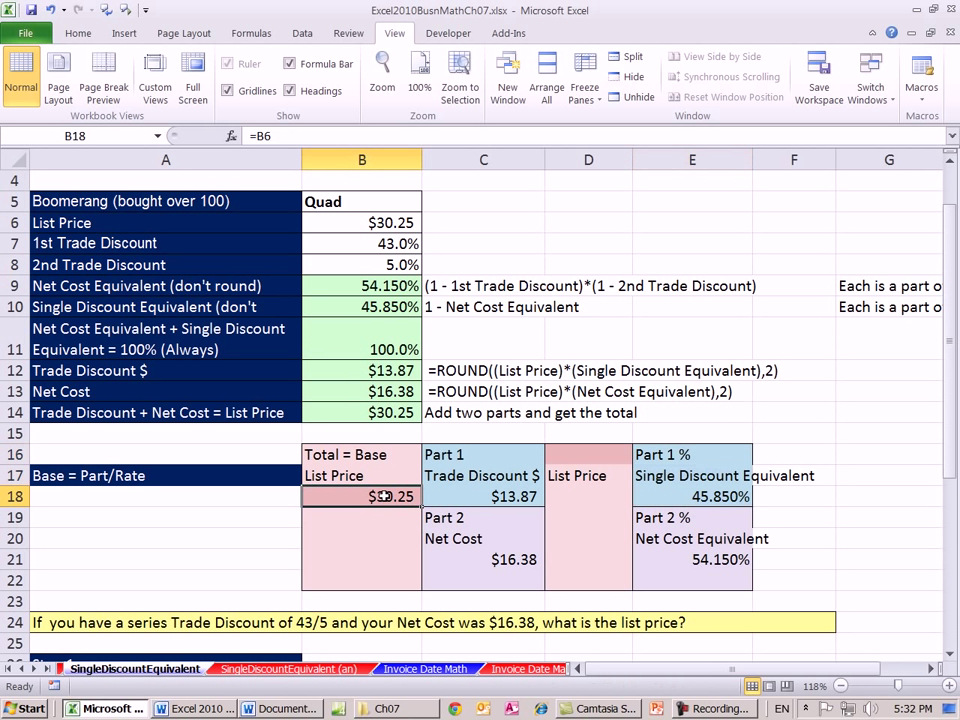
{"action": "left_click", "coordinate": [152, 477]}
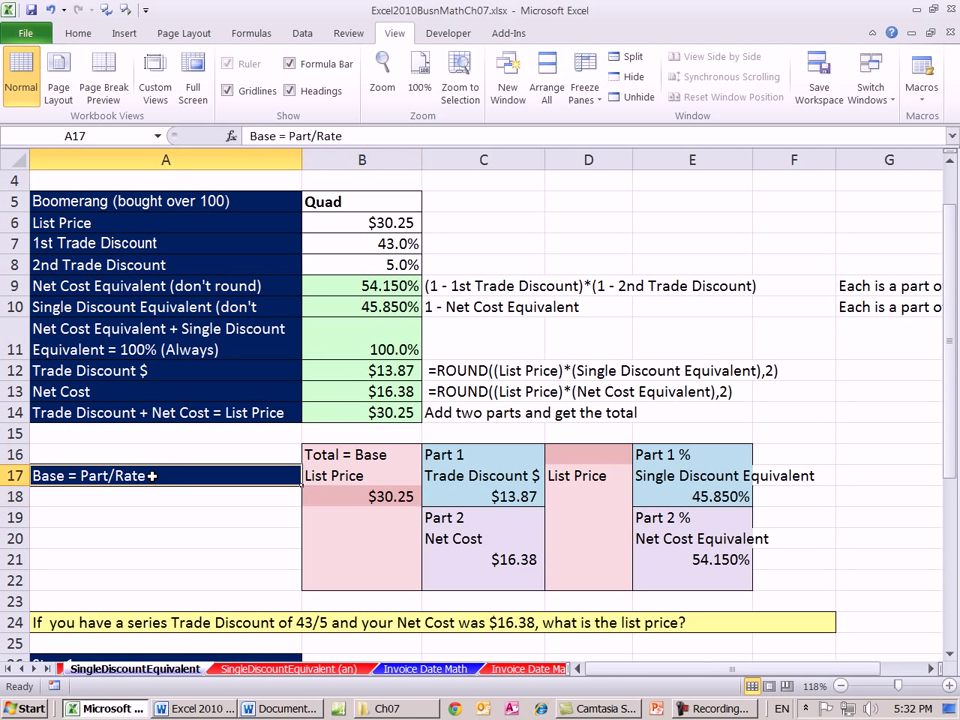
{"action": "key", "text": "alt+e"}
Step: Finish clearing A17's formats and add the note '(Trade Discount $)/SDE' in A18
{"action": "key", "text": "a"}
{"action": "key", "text": "f"}
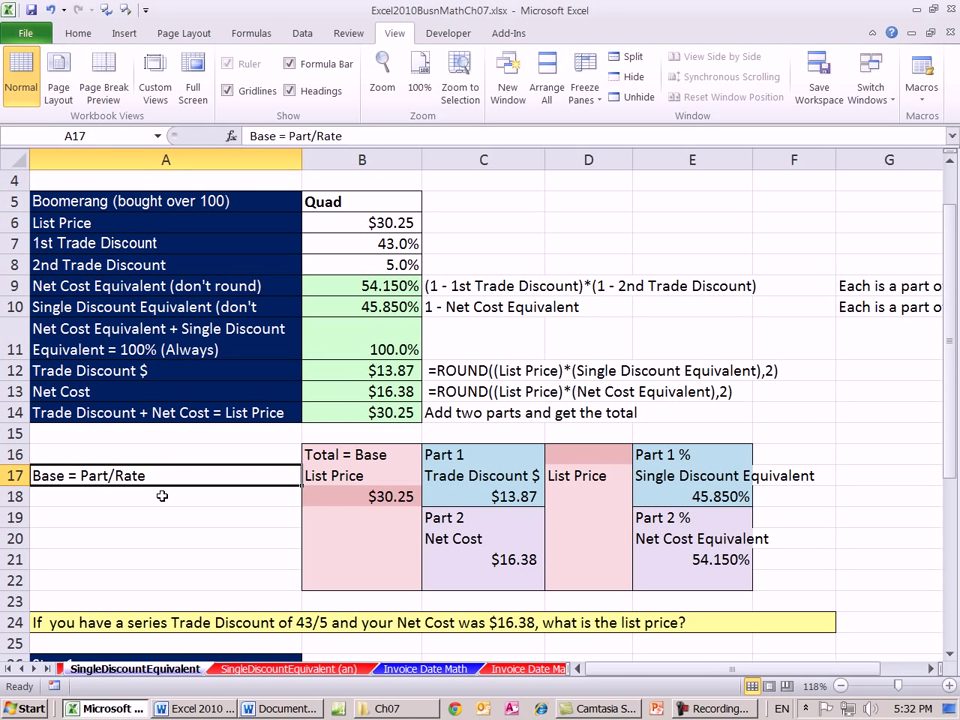
{"action": "left_click", "coordinate": [162, 496]}
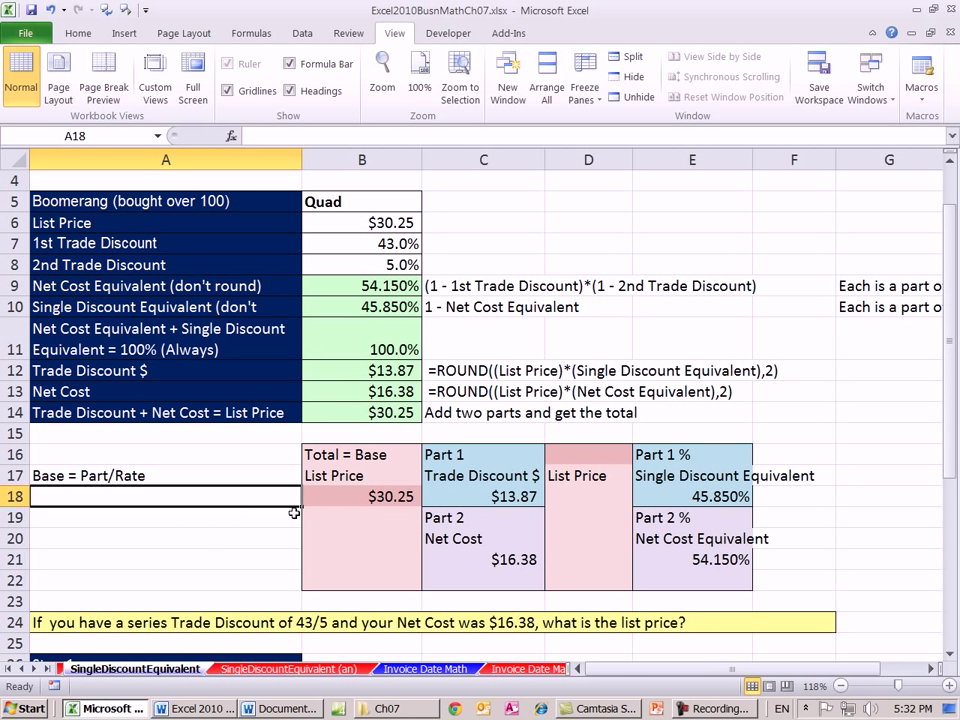
{"action": "type", "text": "Chec"}
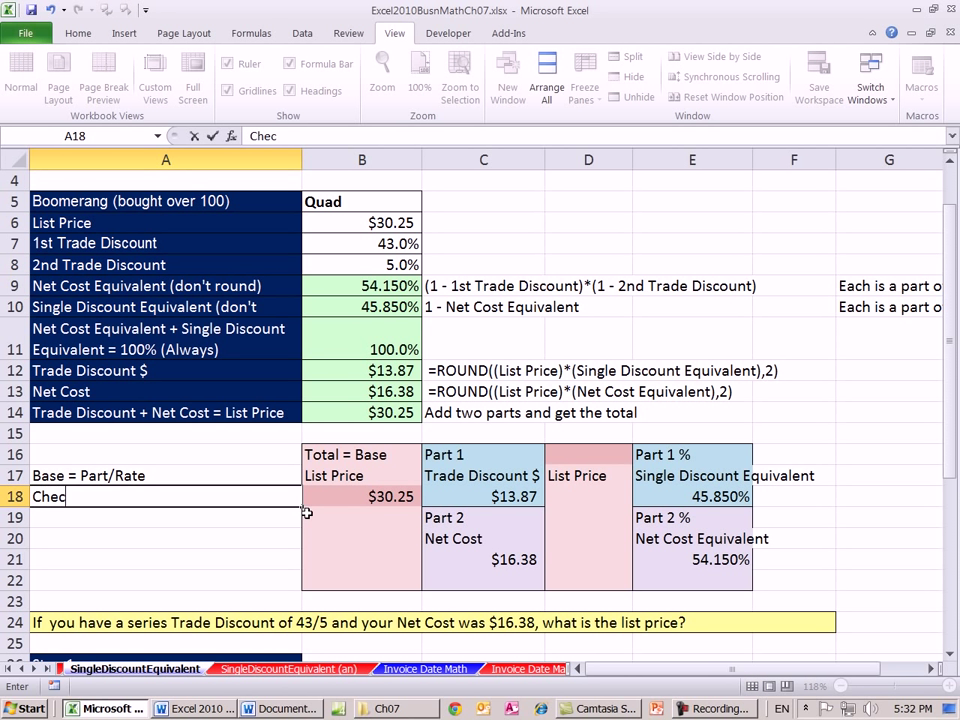
{"action": "key", "text": "Escape"}
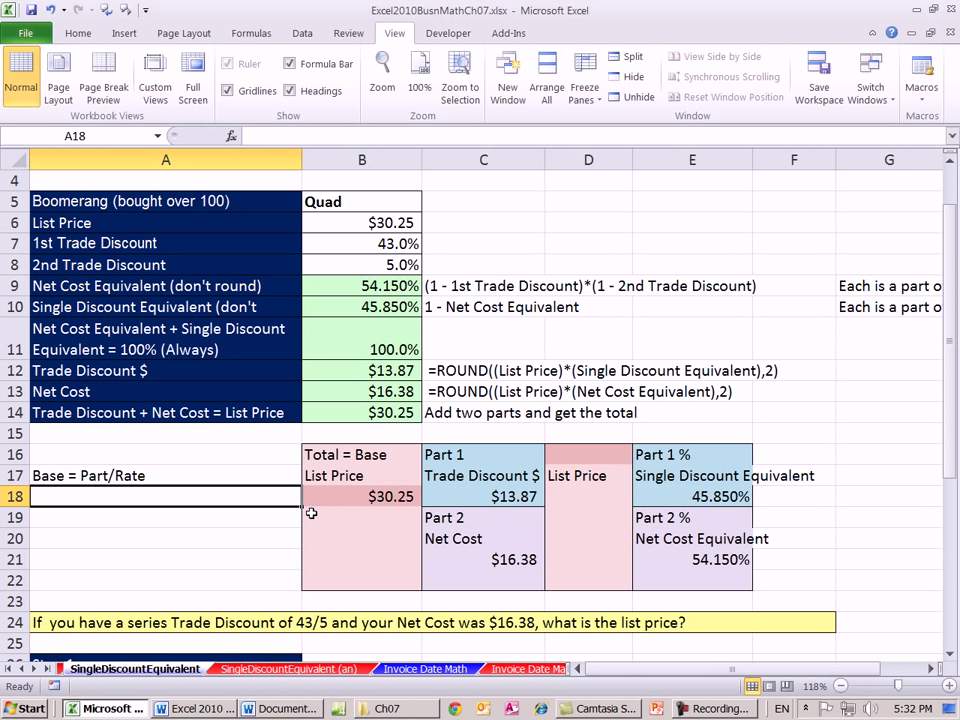
{"action": "type", "text": "Trad"}
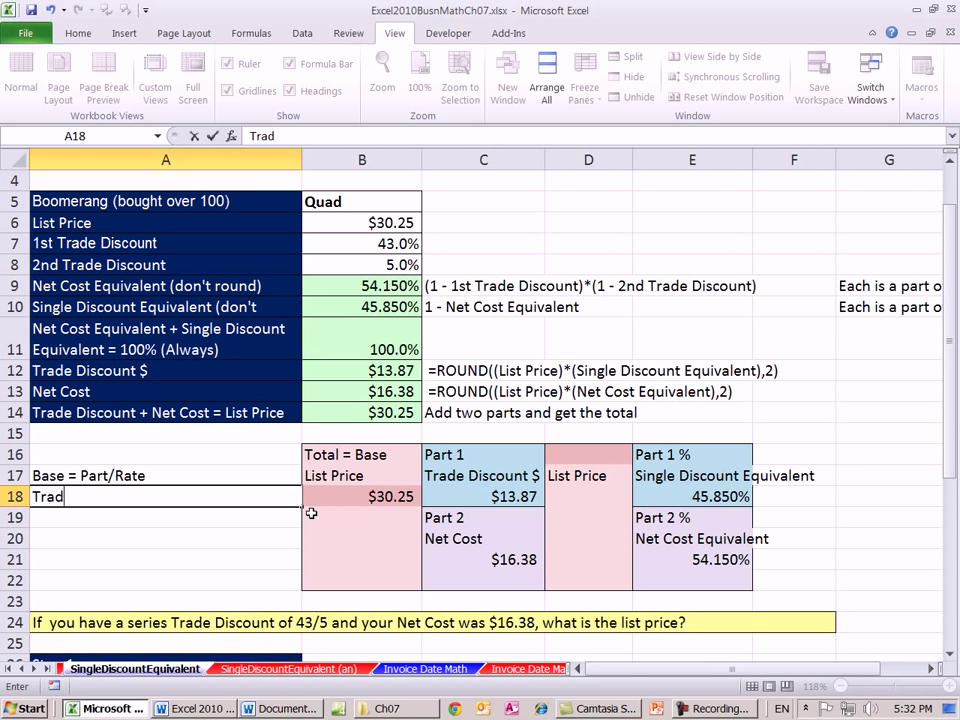
{"action": "type", "text": "e Discopun"}
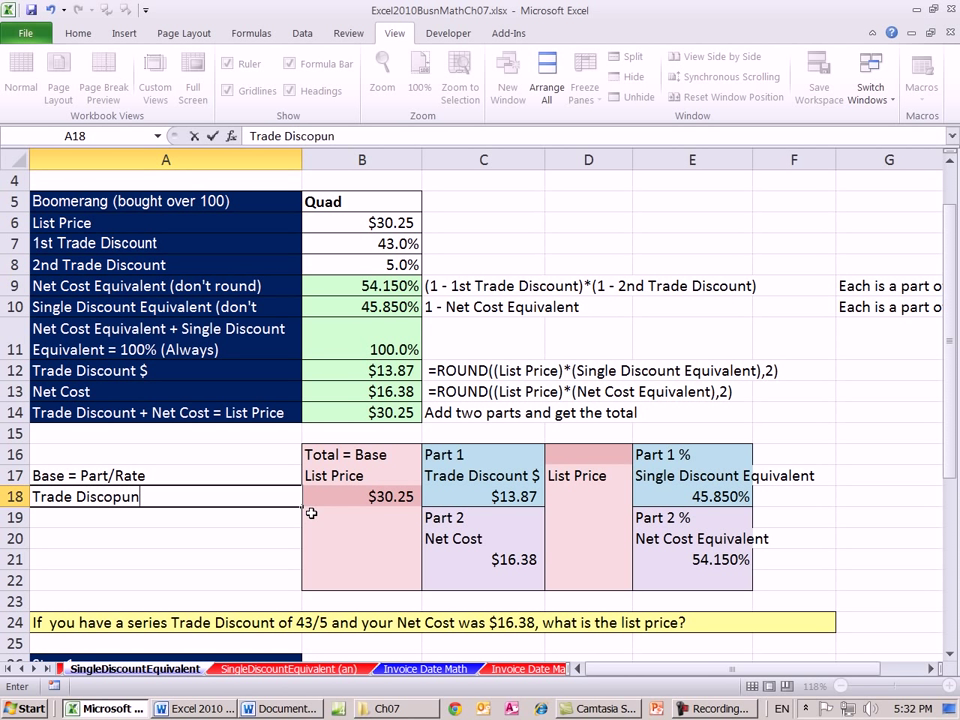
{"action": "type", "text": "t $"}
{"action": "left_click", "coordinate": [116, 497]}
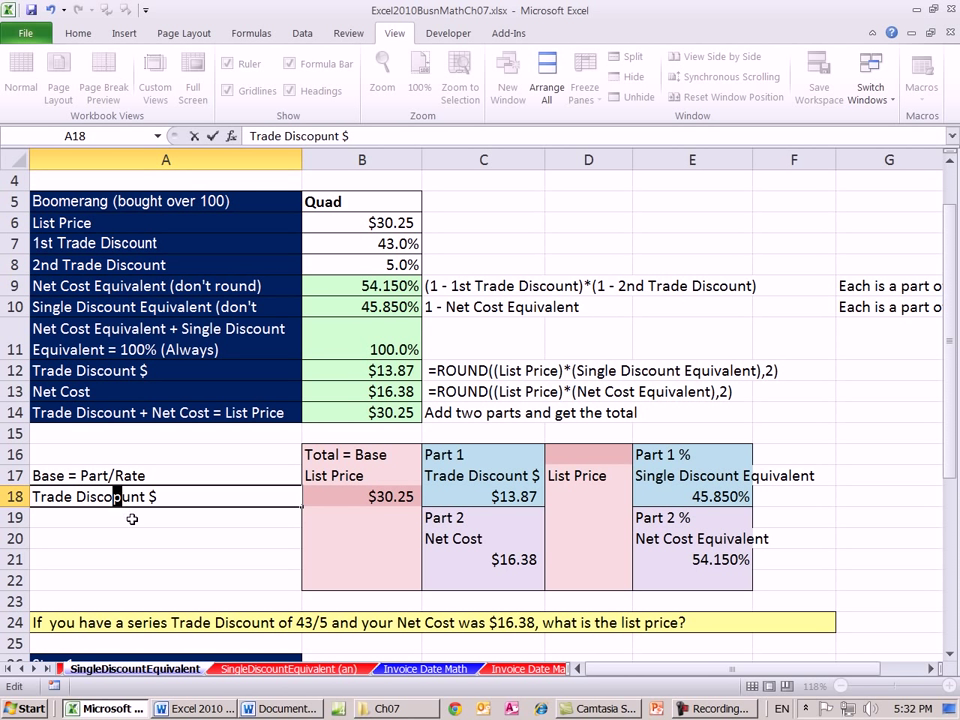
{"action": "key", "text": "Delete"}
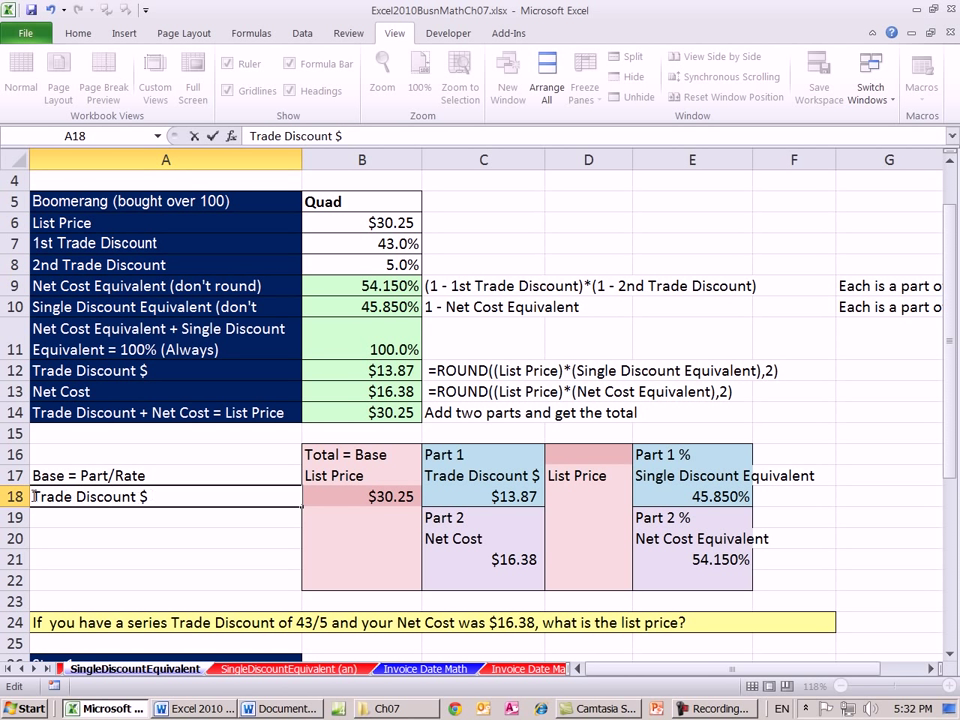
{"action": "key", "text": "Home"}
{"action": "type", "text": "("}
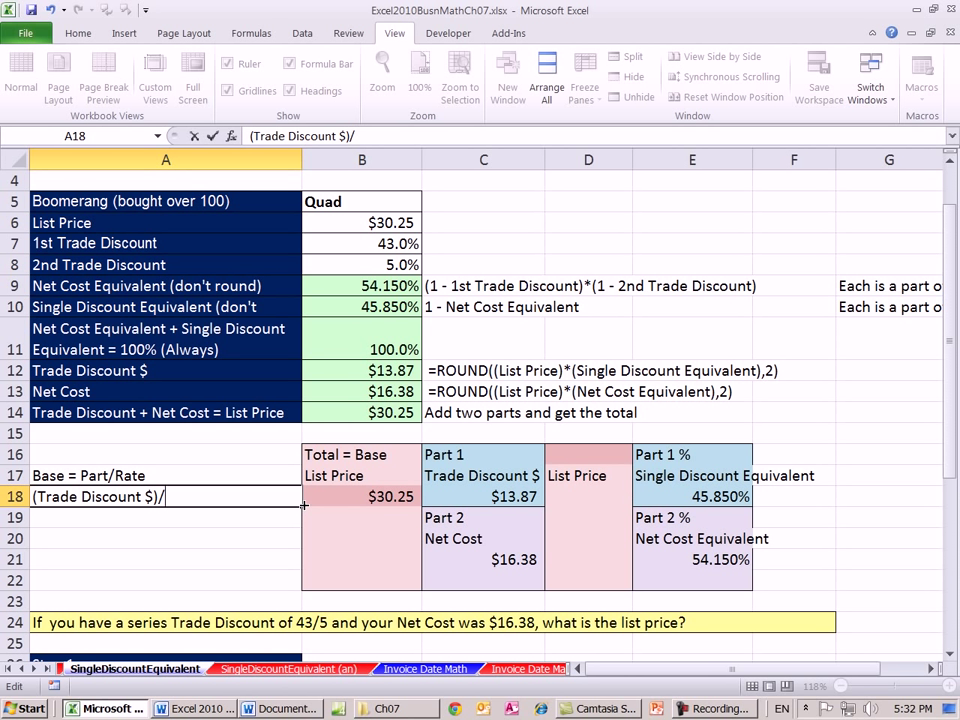
{"action": "type", "text": "SDE"}
{"action": "key", "text": "Return"}
Step: Fill A19 pale green and enter =C18/E18, returning the $30.25 list price
{"action": "left_click", "coordinate": [82, 36]}
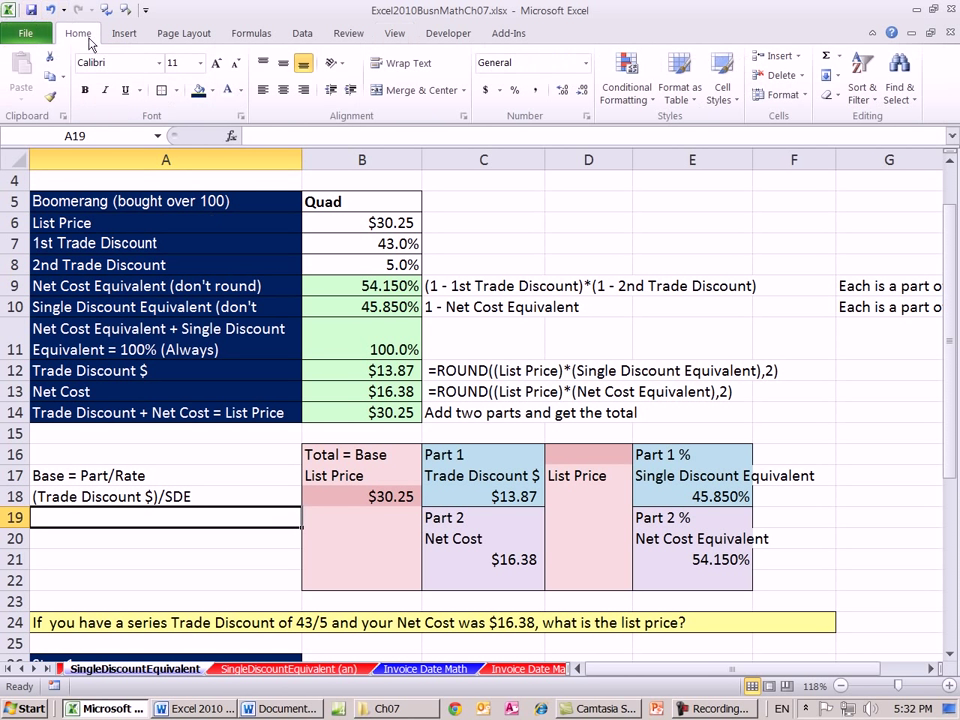
{"action": "left_click", "coordinate": [213, 97]}
{"action": "left_click", "coordinate": [211, 252]}
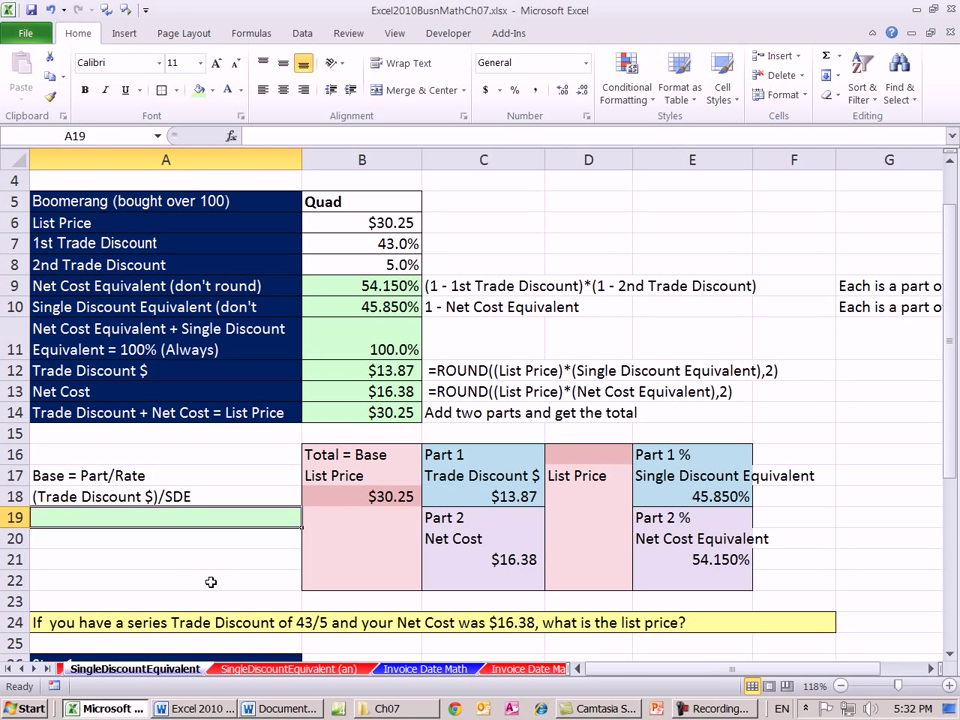
{"action": "type", "text": "="}
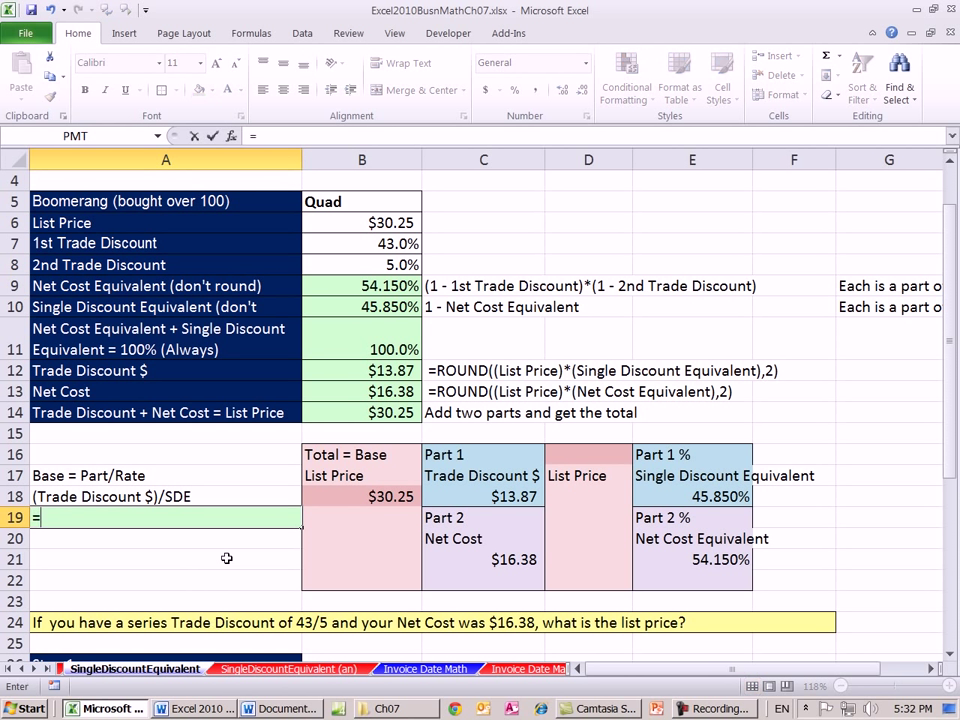
{"action": "left_click", "coordinate": [498, 497]}
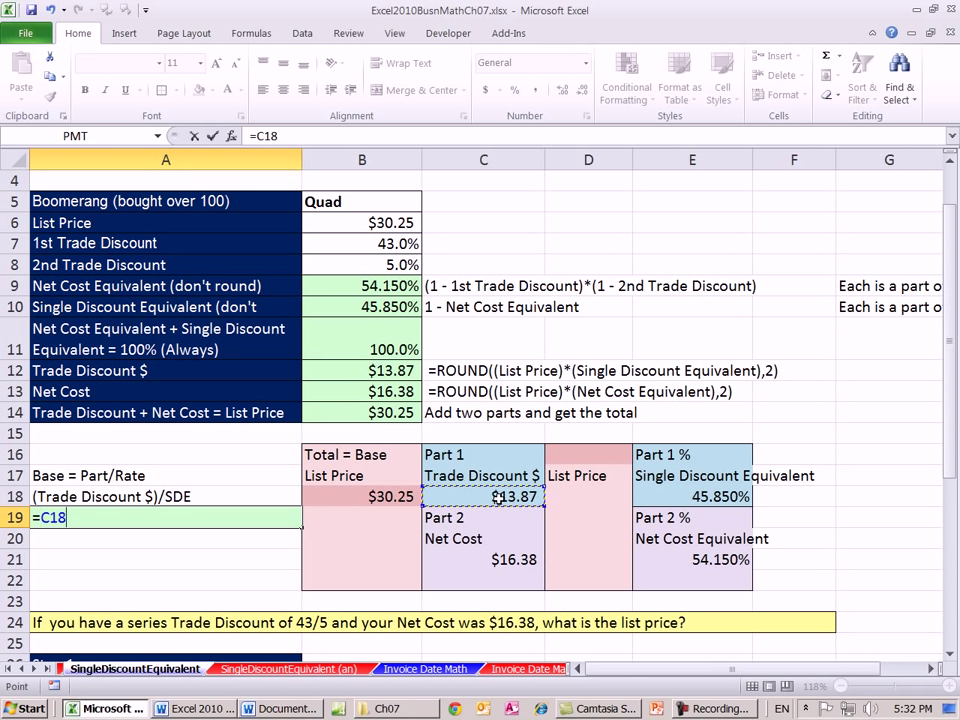
{"action": "type", "text": "/"}
{"action": "left_click", "coordinate": [690, 496]}
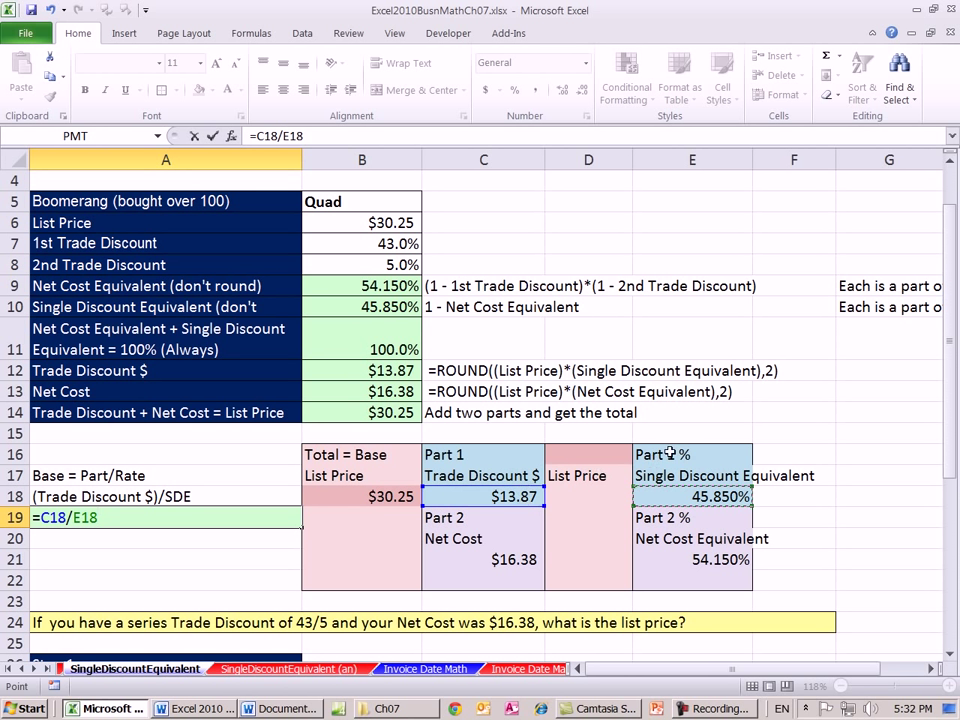
{"action": "key", "text": "ctrl+Return"}
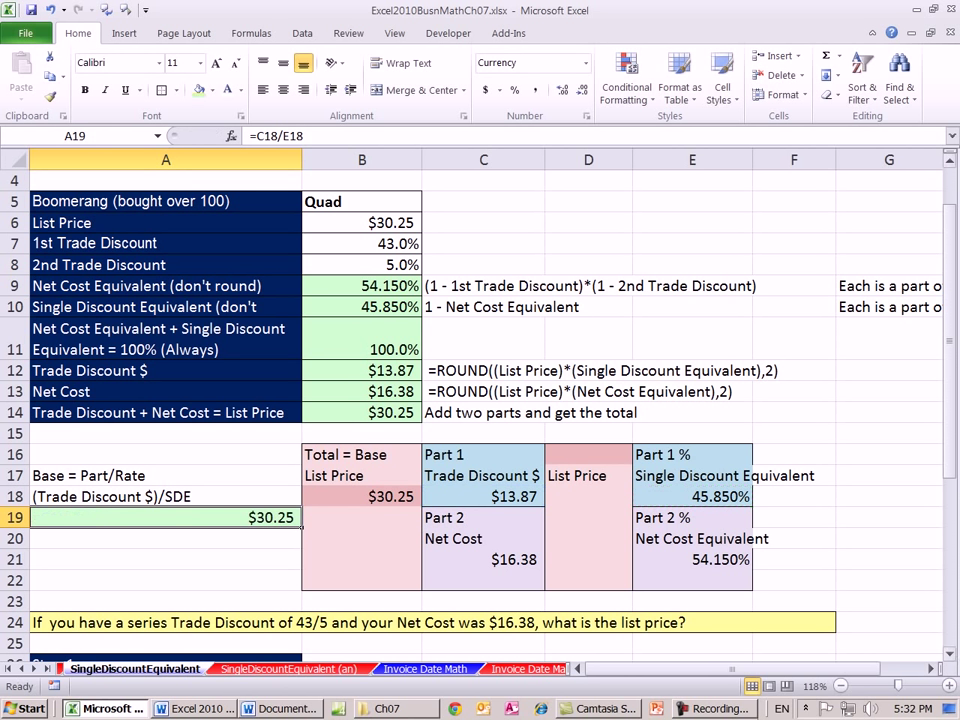
Step: Label A20 '(Net Cost)/NCE' and enter =C21/E21 in A21, returning $30.25
{"action": "left_click", "coordinate": [285, 542]}
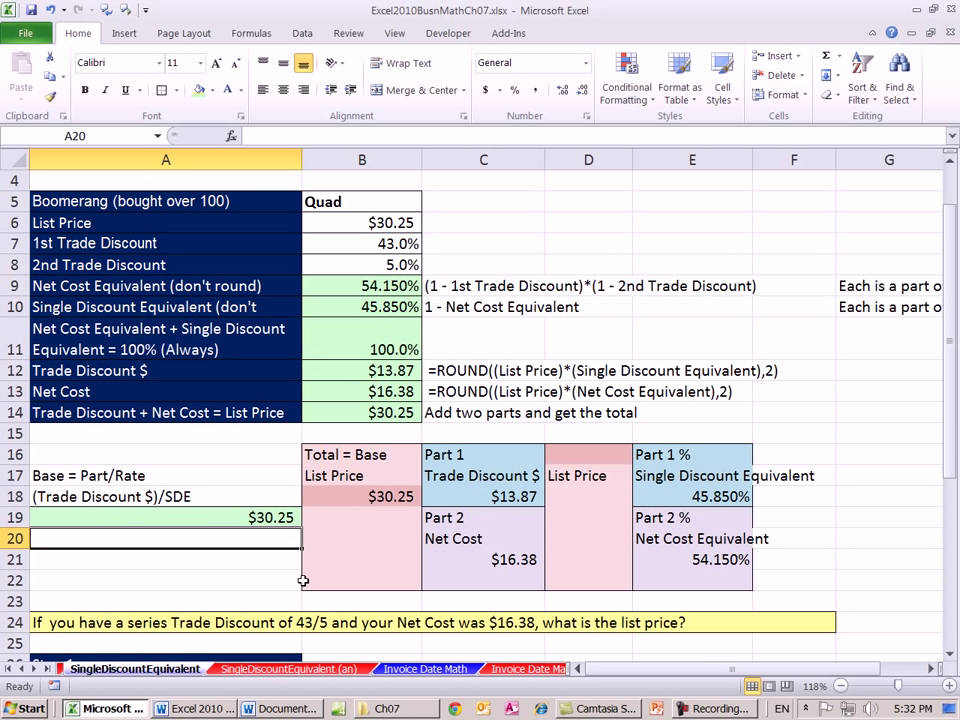
{"action": "type", "text": "(Net Cost)"}
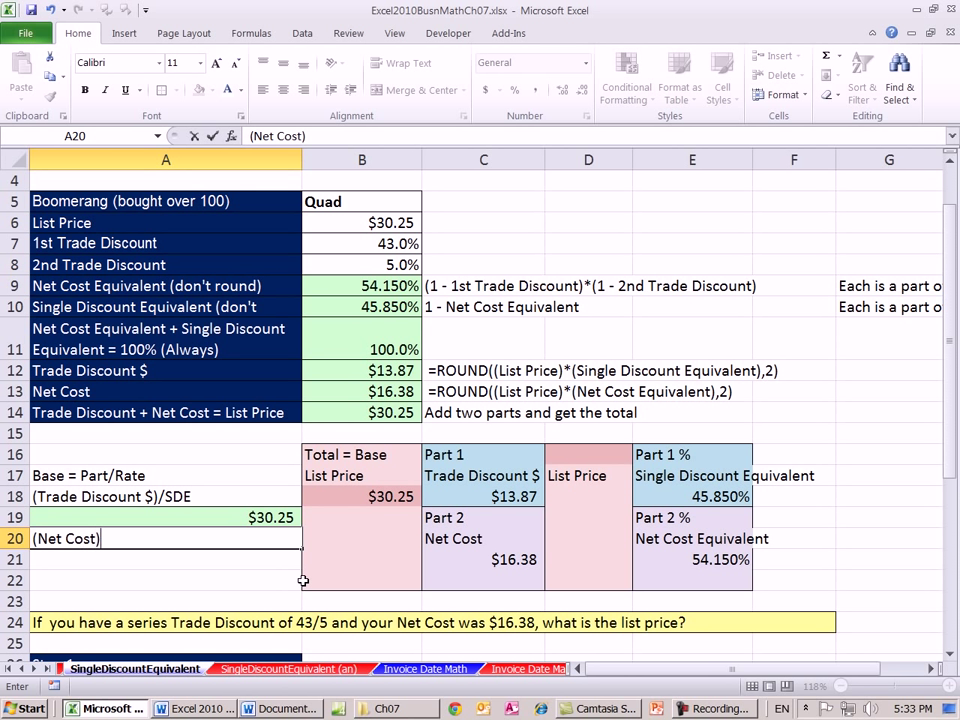
{"action": "type", "text": "/NCE"}
{"action": "key", "text": "Return"}
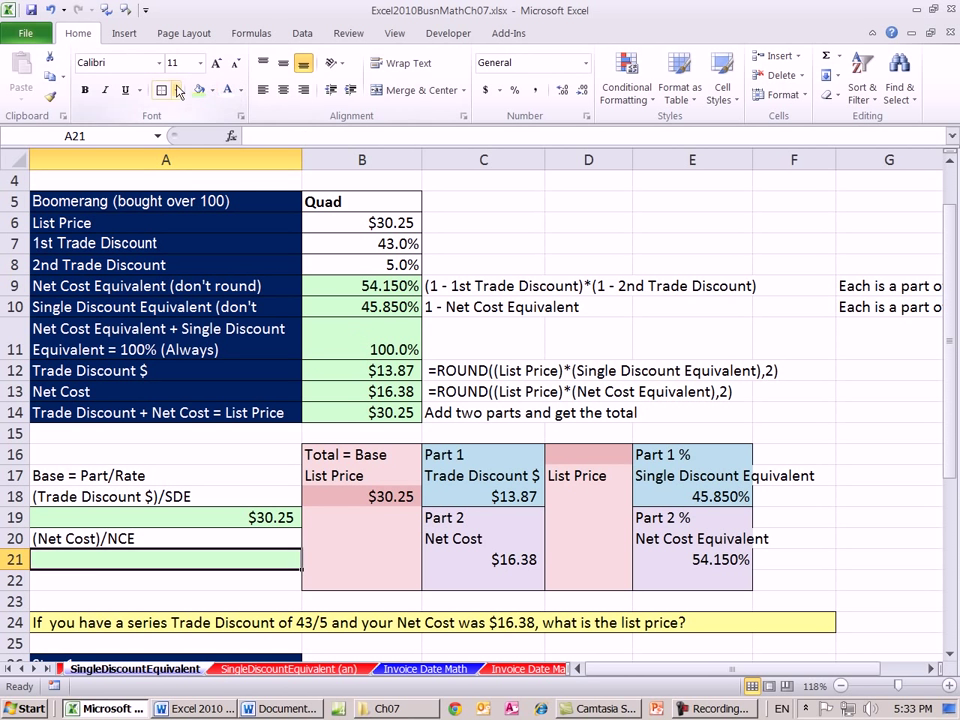
{"action": "type", "text": "="}
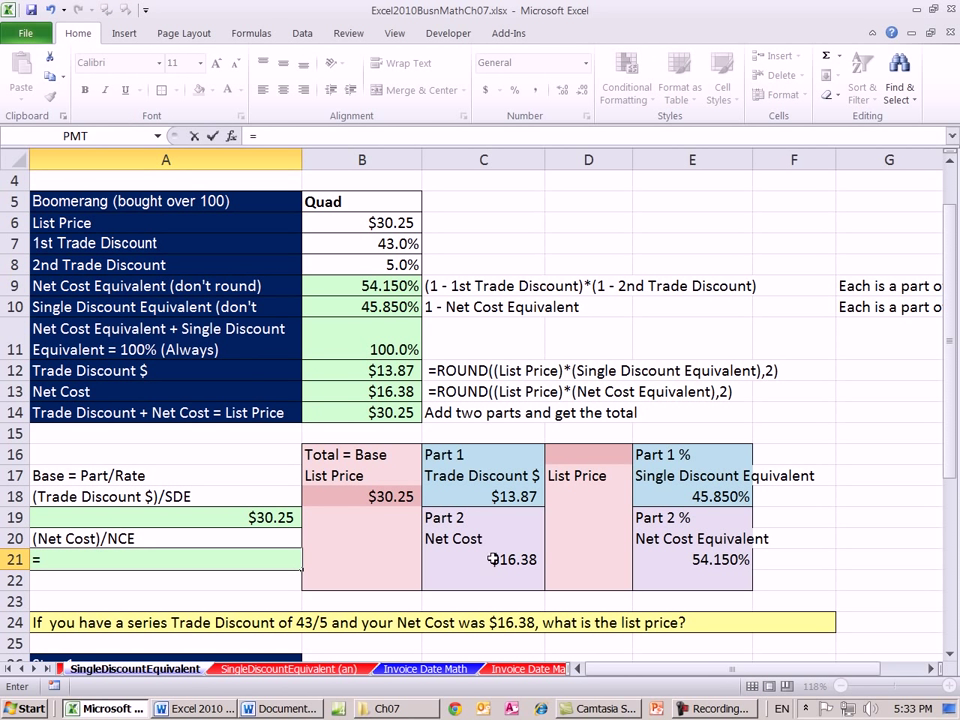
{"action": "left_click", "coordinate": [481, 559]}
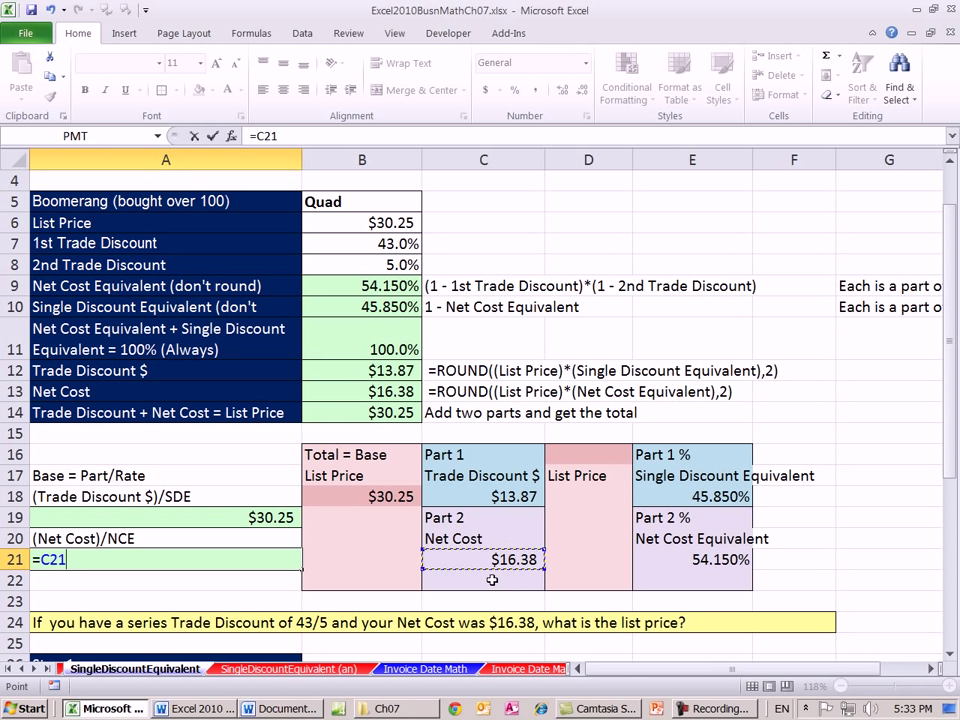
{"action": "type", "text": "/"}
{"action": "left_click", "coordinate": [670, 563]}
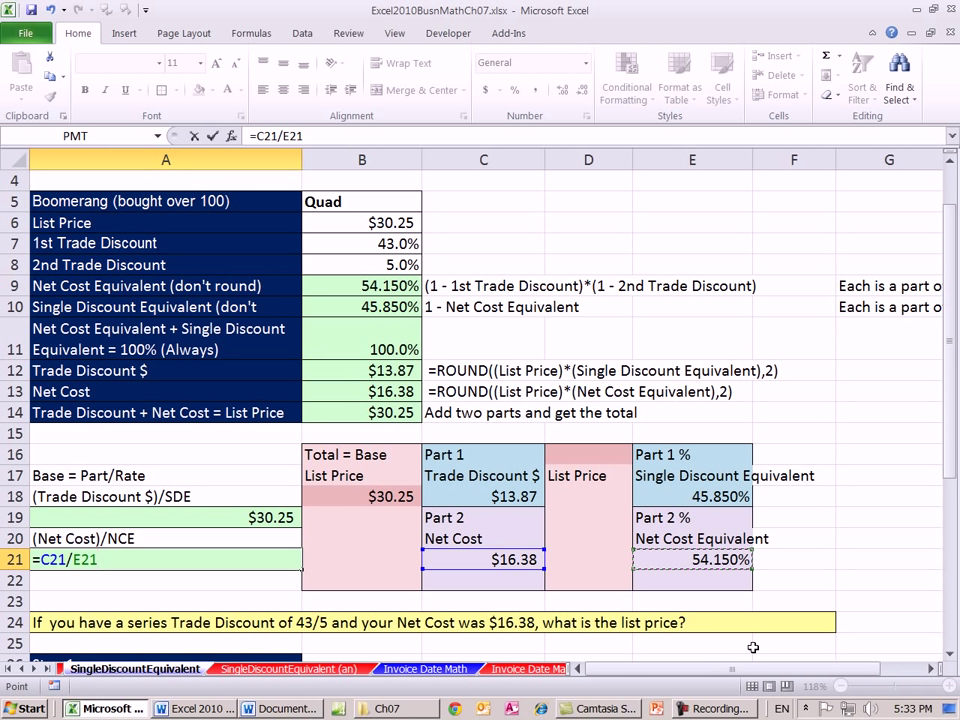
{"action": "key", "text": "ctrl+Return"}
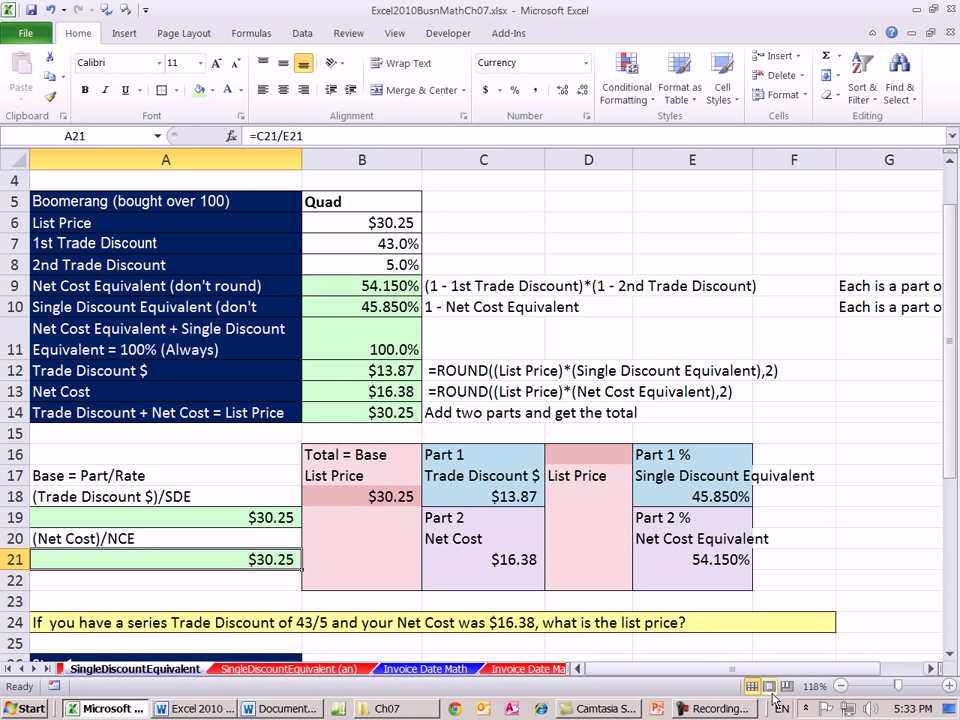
Step: Review A19's formula, then select the diagram ranges C16:C18 and E16:E18
{"action": "left_click", "coordinate": [270, 521]}
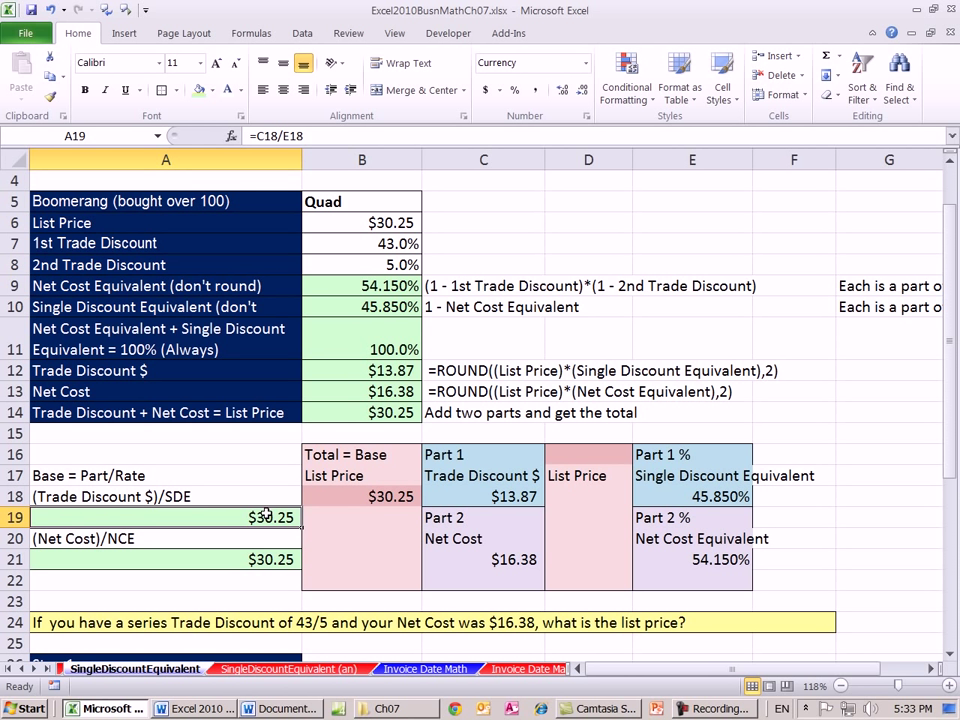
{"action": "left_click_drag", "start_coordinate": [439, 454], "coordinate": [497, 488]}
{"action": "left_click", "coordinate": [688, 456], "text": "ctrl"}
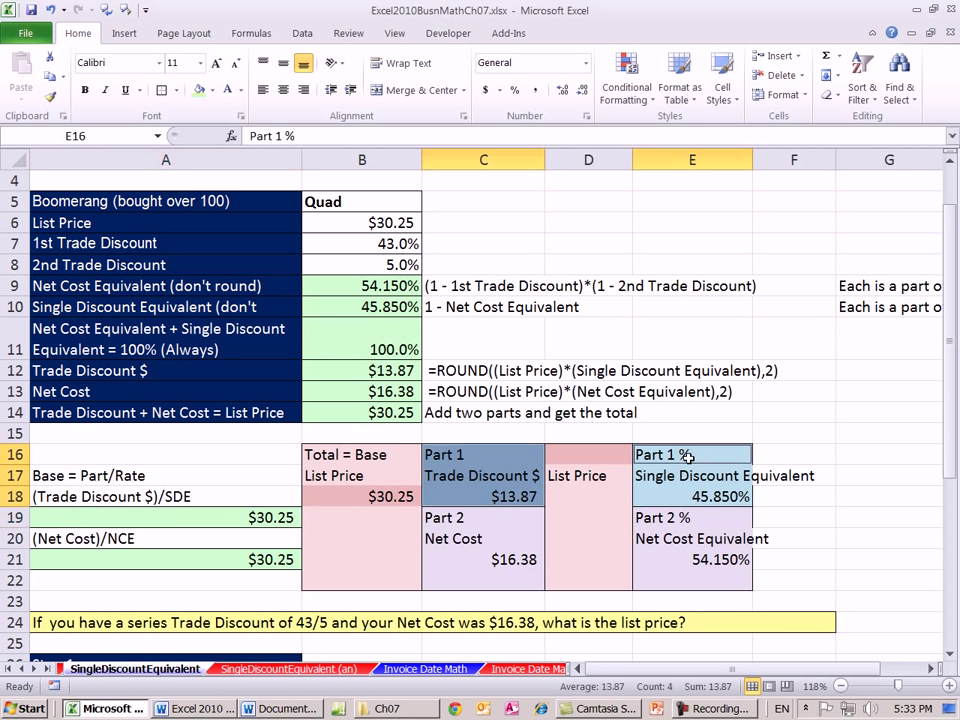
{"action": "left_click_drag", "start_coordinate": [688, 456], "coordinate": [690, 497]}
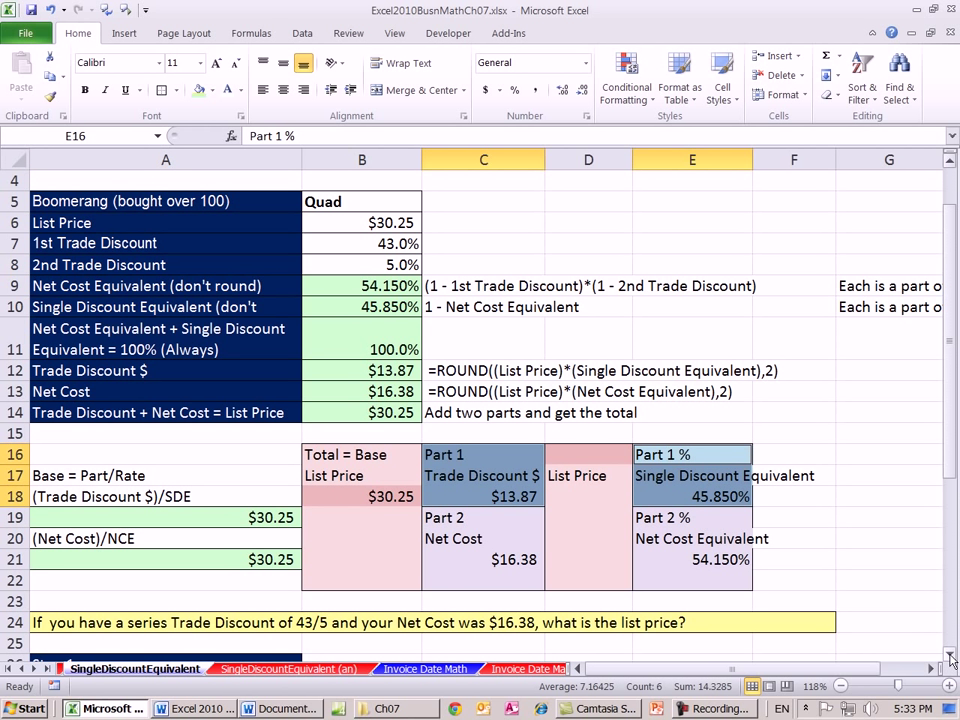
Step: Scroll down to rows 24–46 to show the list-price-from-net-cost problem
{"action": "left_click", "coordinate": [952, 660]}
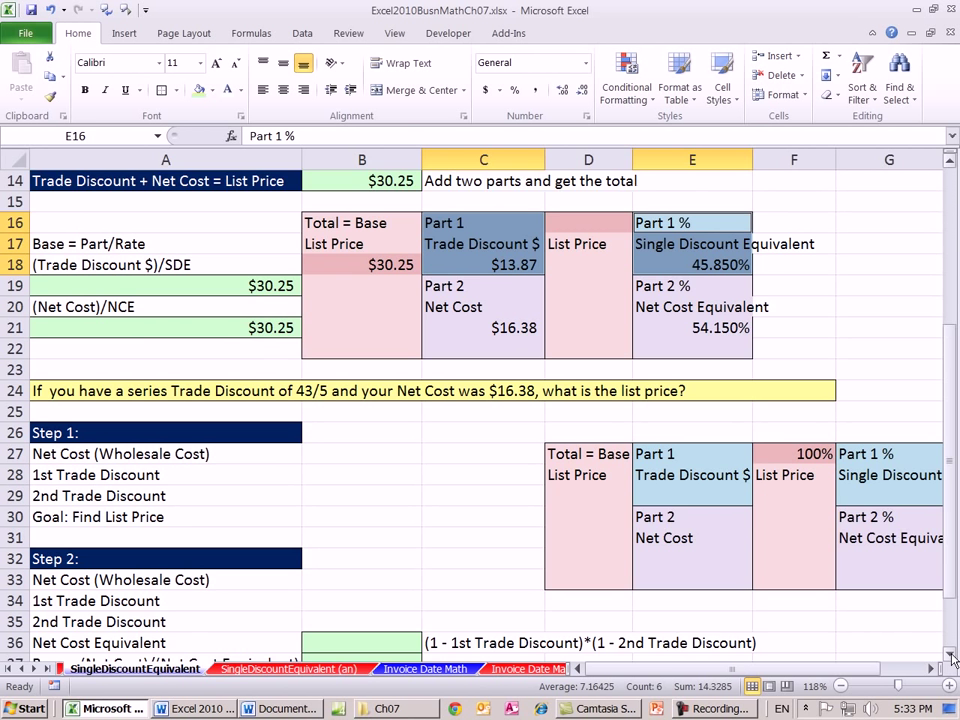
{"action": "left_click_drag", "start_coordinate": [952, 660], "coordinate": [952, 660]}
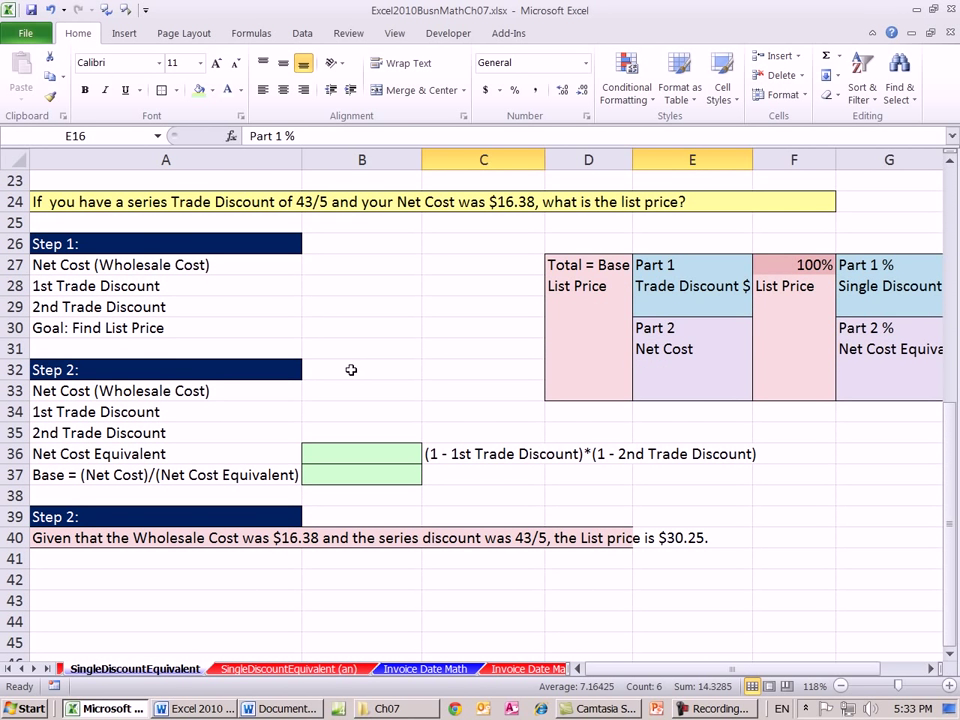
{"action": "scroll", "coordinate": [284, 202], "scroll_direction": "down", "scroll_amount": 1}
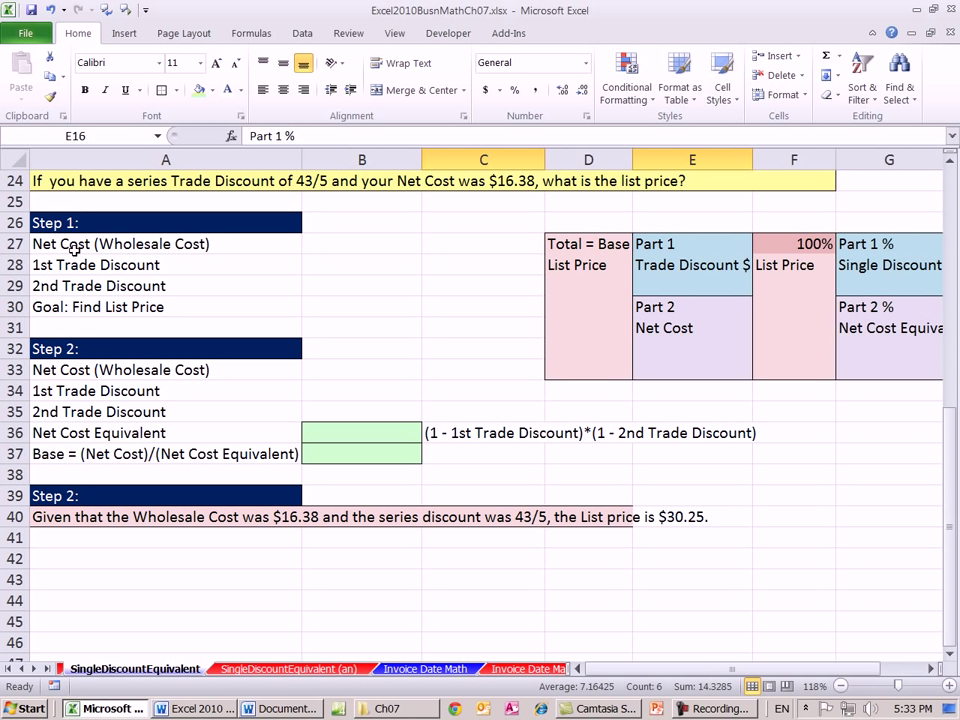
Step: Enter net cost 16.38 in B27, 43 in B28 and 5 in B29
{"action": "left_click", "coordinate": [347, 249]}
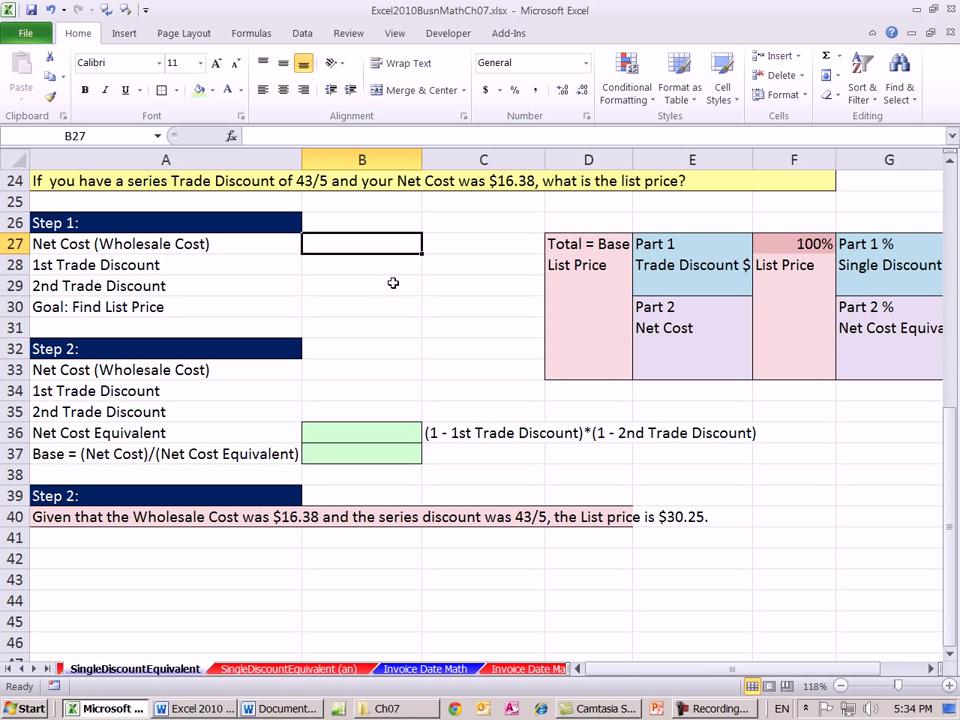
{"action": "type", "text": "16.38"}
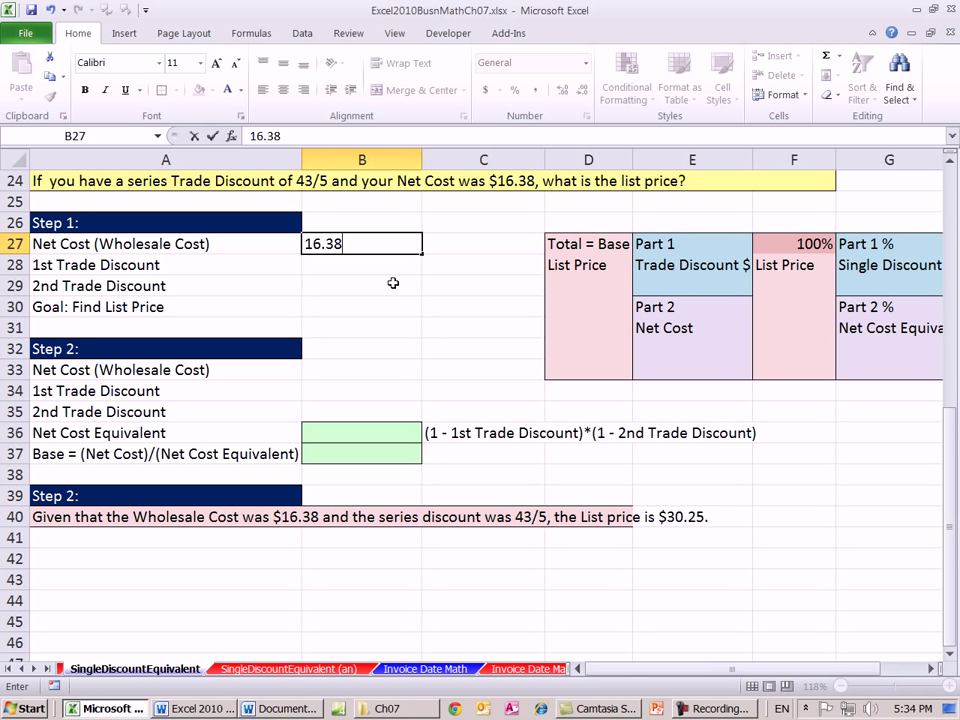
{"action": "key", "text": "Return"}
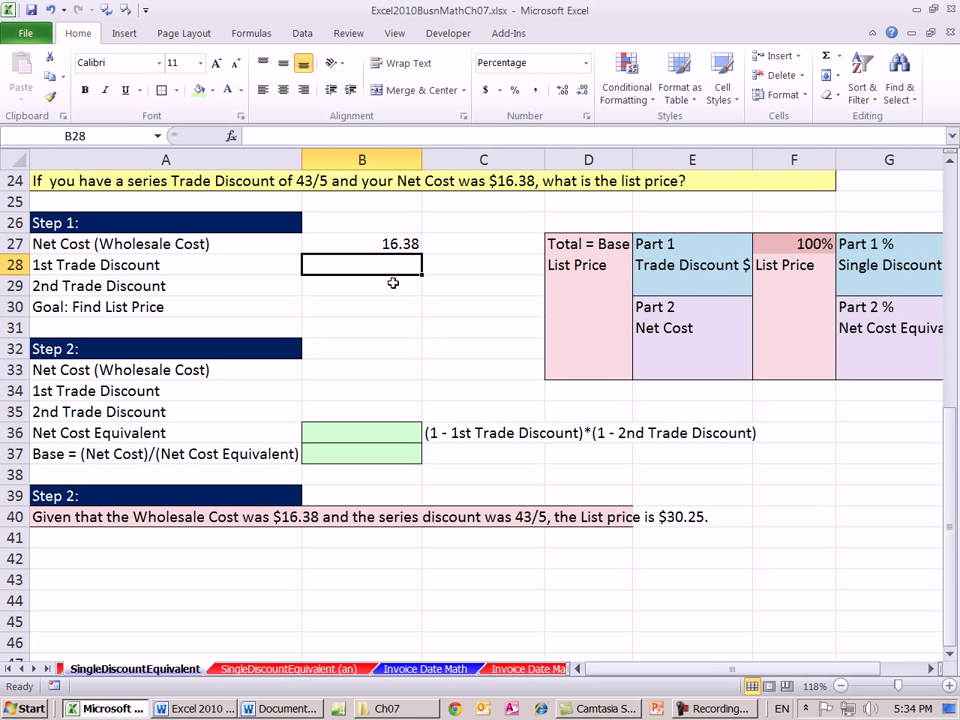
{"action": "type", "text": "4"}
{"action": "key", "text": "Escape"}
{"action": "type", "text": "43"}
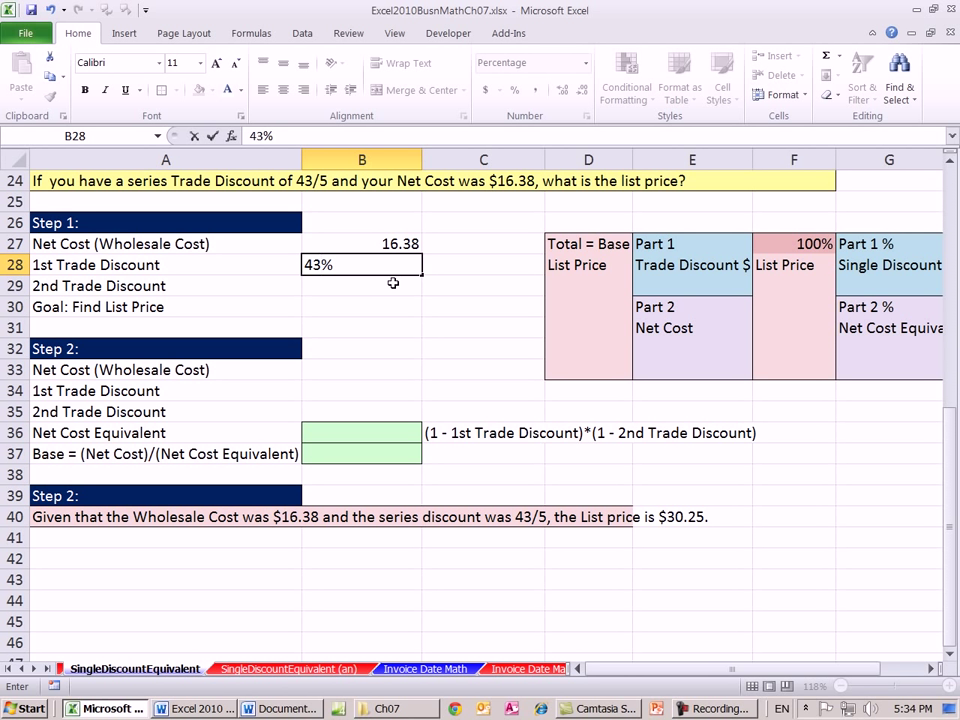
{"action": "key", "text": "Return"}
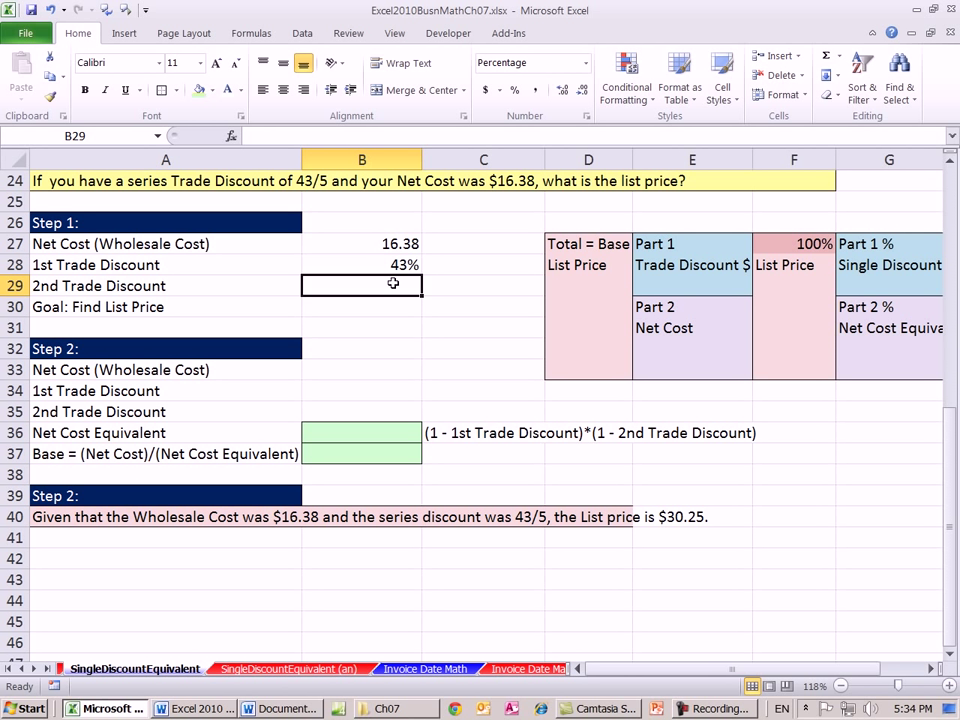
{"action": "type", "text": "5"}
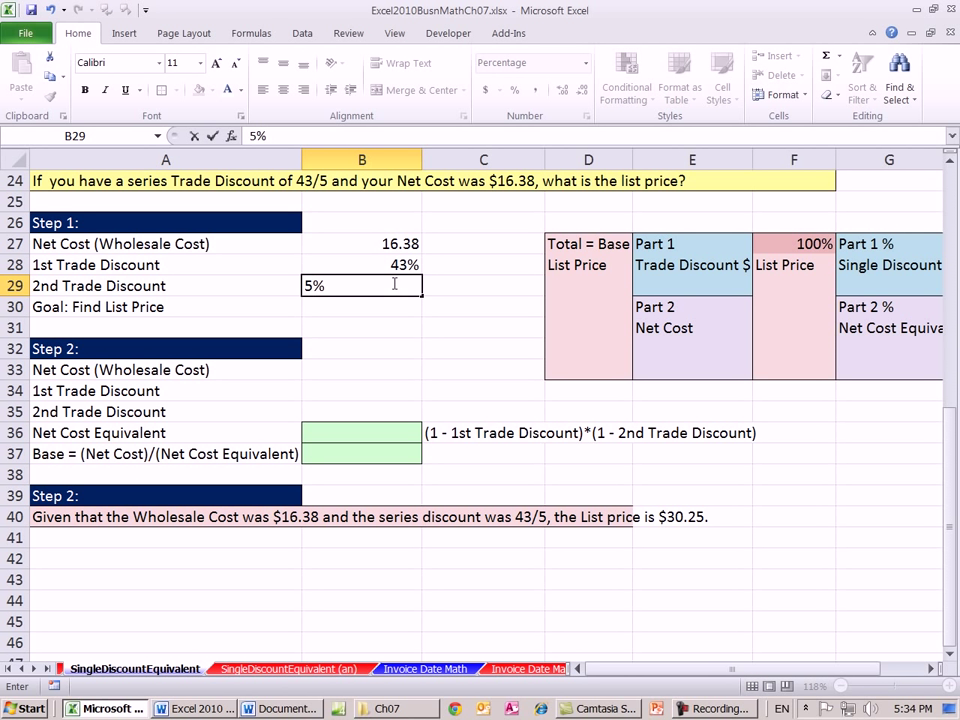
{"action": "key", "text": "Return"}
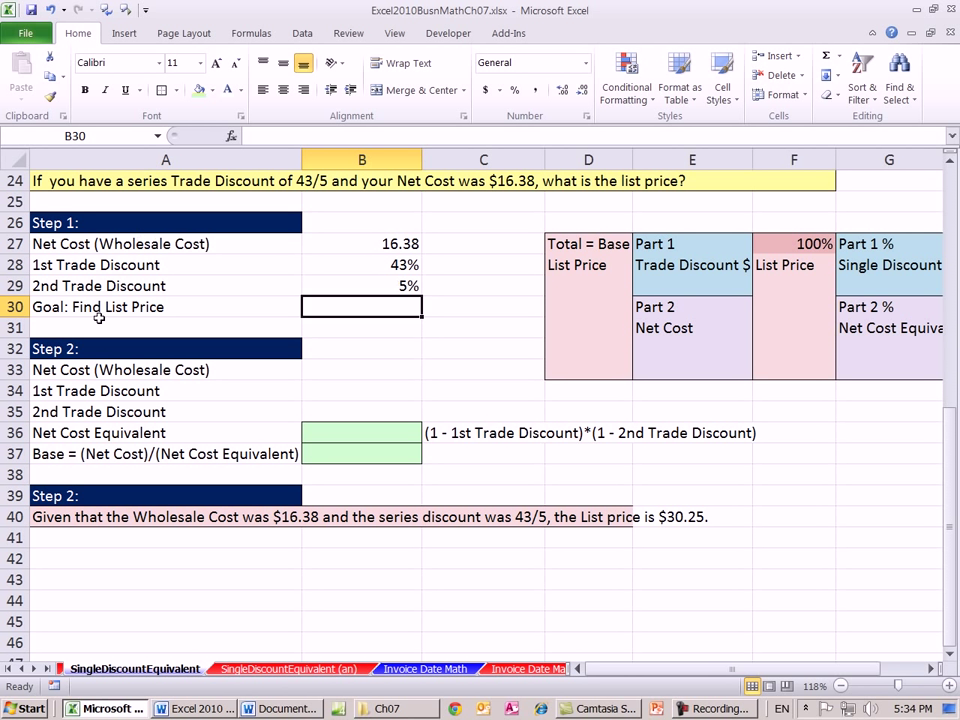
Step: Link B33:B35 to Step 1 with =B27, =B28 and =B29, then select them
{"action": "left_click", "coordinate": [361, 369]}
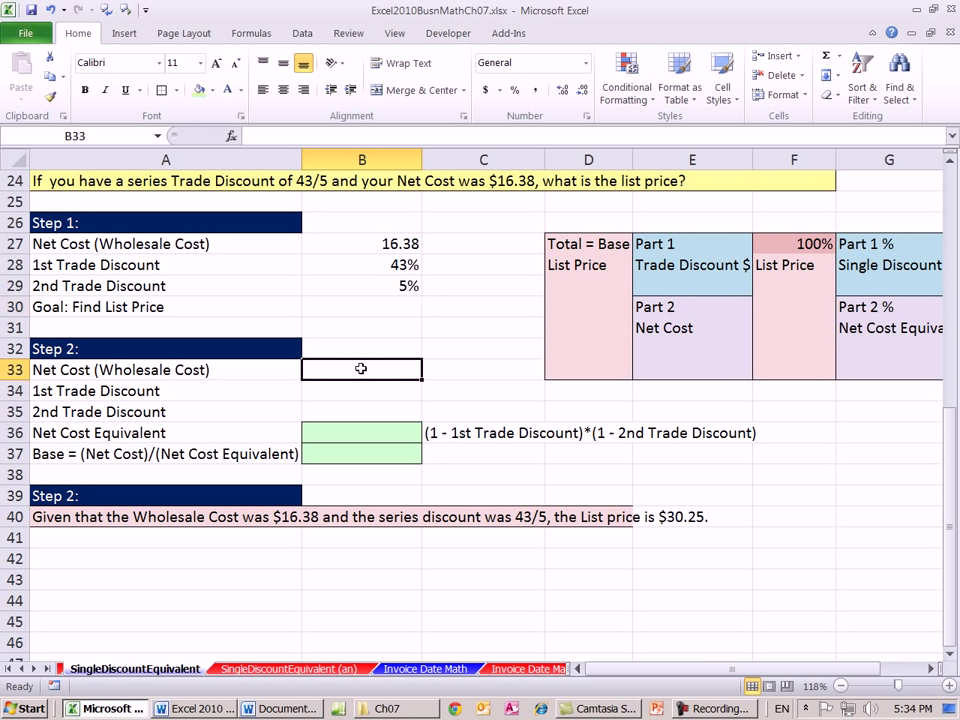
{"action": "type", "text": "="}
{"action": "left_click", "coordinate": [405, 244]}
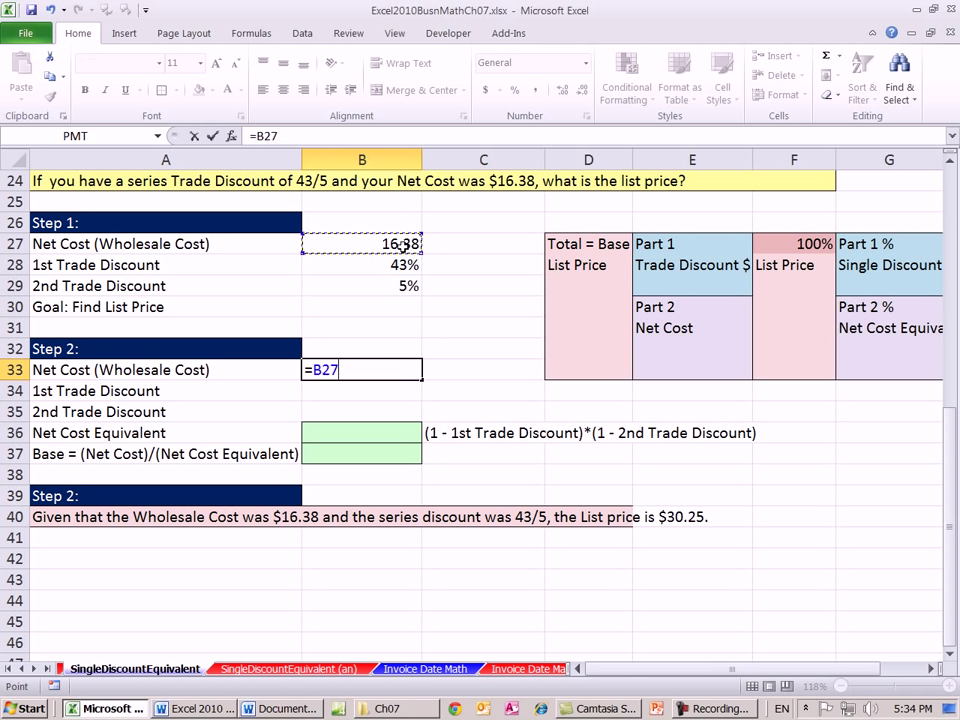
{"action": "key", "text": "Return"}
{"action": "type", "text": "="}
{"action": "left_click", "coordinate": [405, 265]}
{"action": "key", "text": "Return"}
{"action": "type", "text": "="}
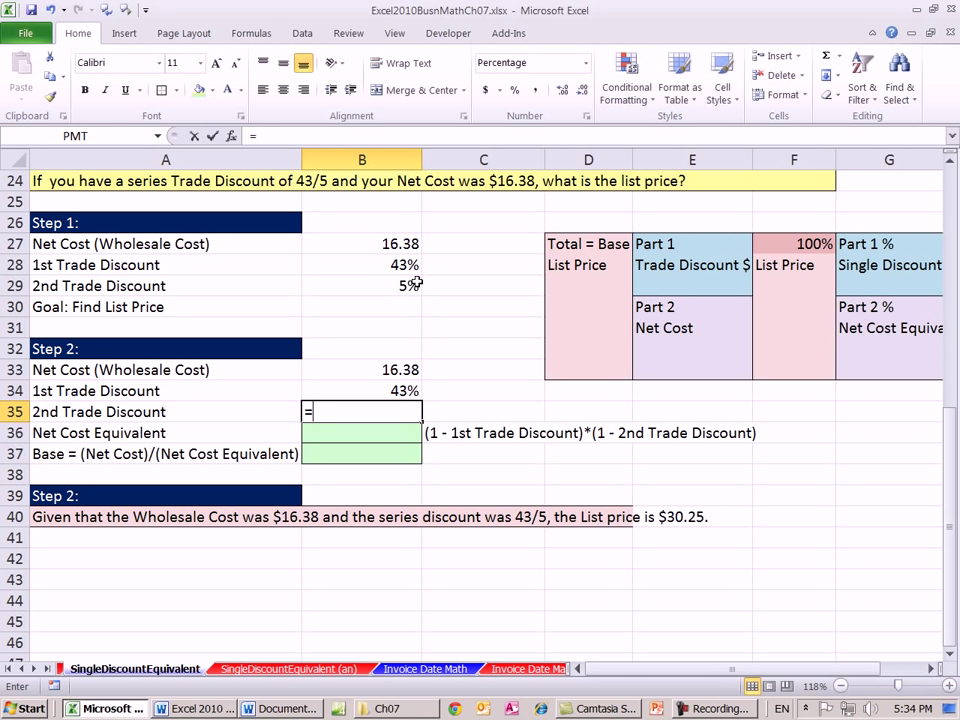
{"action": "left_click", "coordinate": [400, 285]}
{"action": "key", "text": "Return"}
{"action": "left_click_drag", "start_coordinate": [405, 370], "coordinate": [400, 412]}
Step: Enter the Net Cost Equivalent formula =(1-B34)*(1-B35) in B36
{"action": "left_click", "coordinate": [394, 434]}
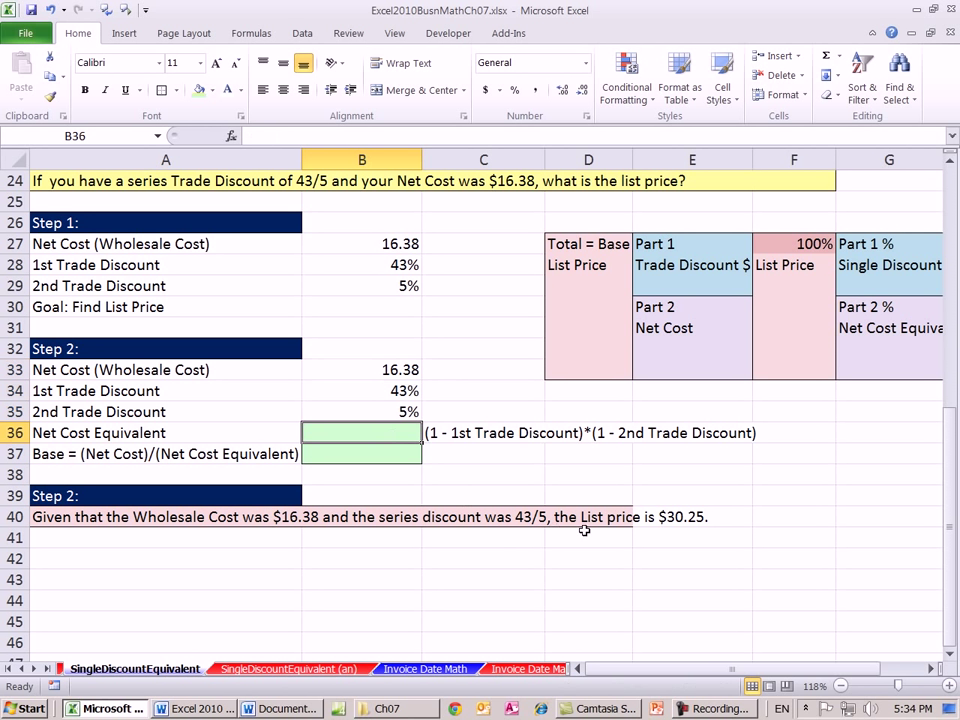
{"action": "type", "text": "="}
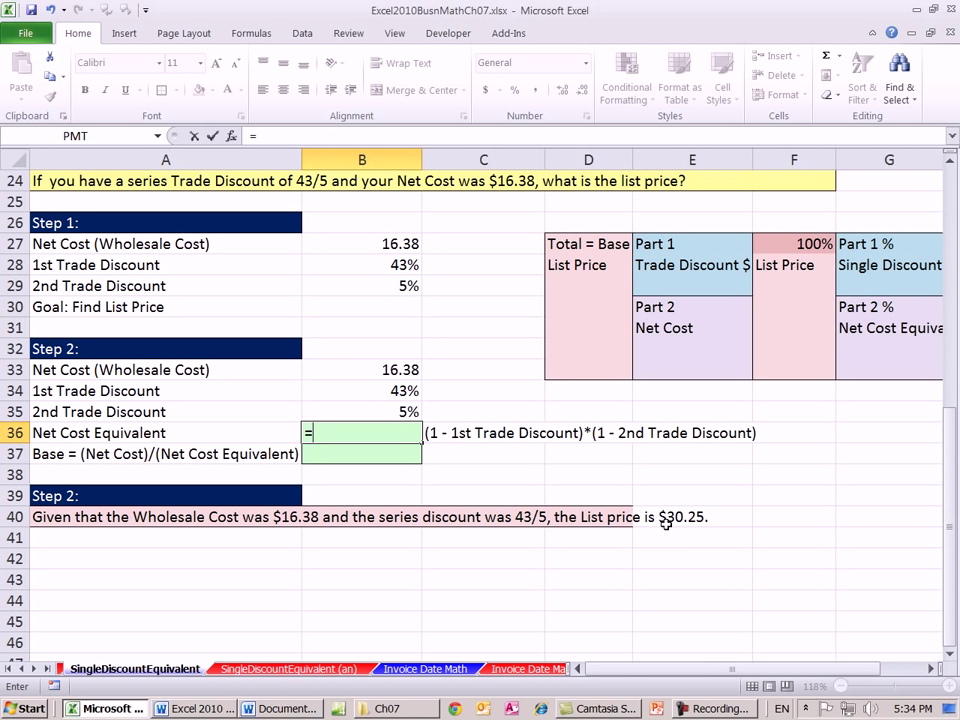
{"action": "type", "text": "(1-"}
{"action": "left_click", "coordinate": [375, 393]}
{"action": "type", "text": ")*(1"}
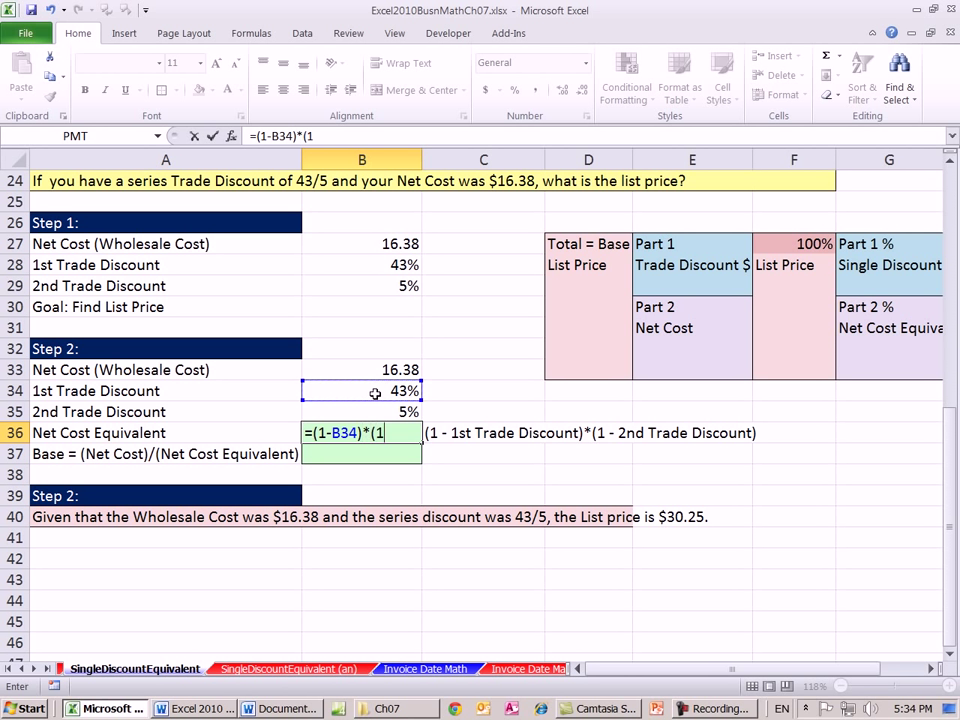
{"action": "type", "text": "-"}
{"action": "left_click", "coordinate": [410, 412]}
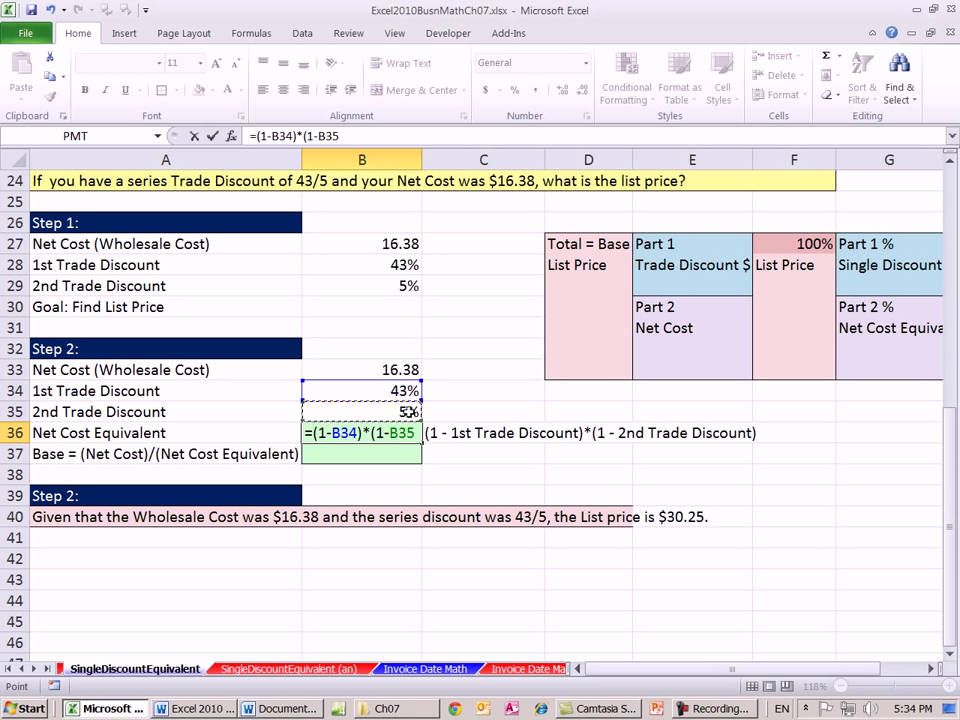
{"action": "type", "text": ")"}
{"action": "key", "text": "Return"}
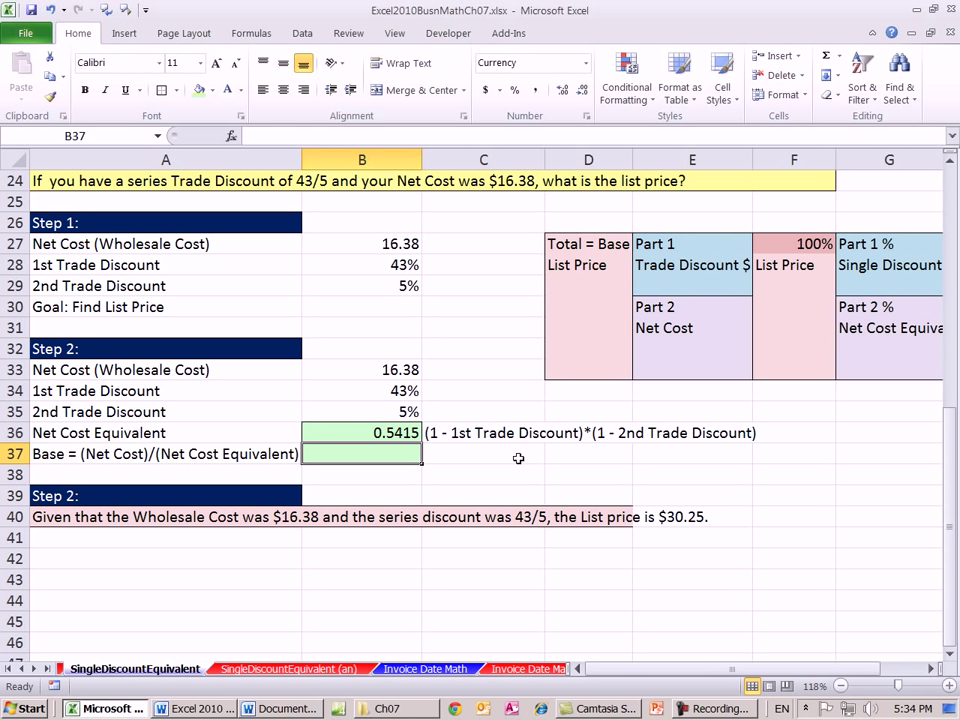
{"action": "left_click", "coordinate": [517, 453]}
{"action": "left_click", "coordinate": [385, 432]}
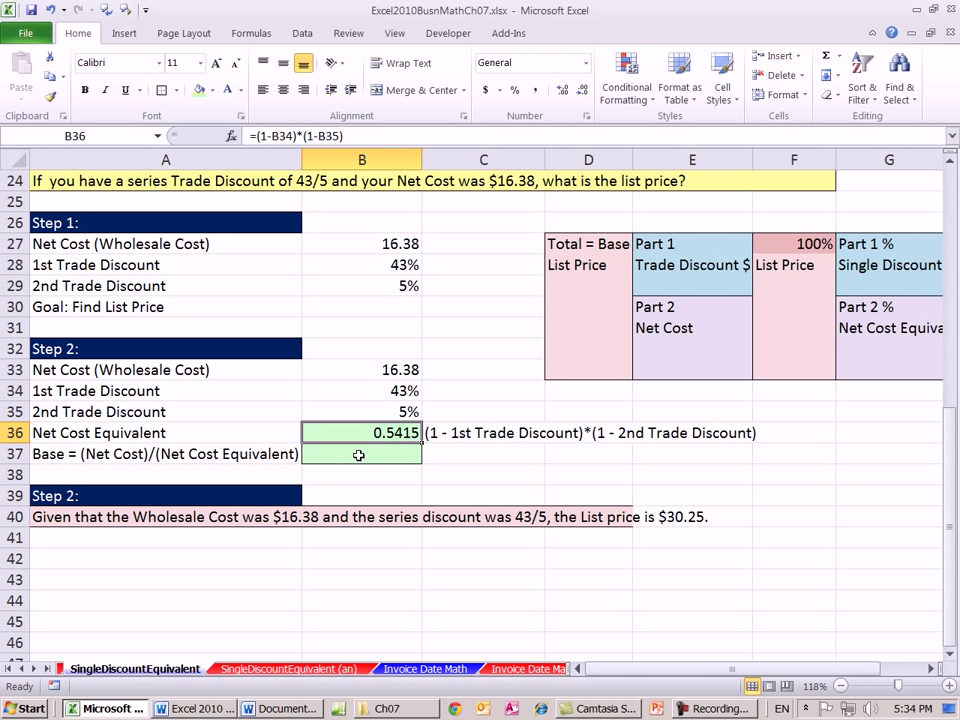
Step: Format B36 as a percentage with three decimals, showing 54.150%
{"action": "left_click", "coordinate": [514, 90]}
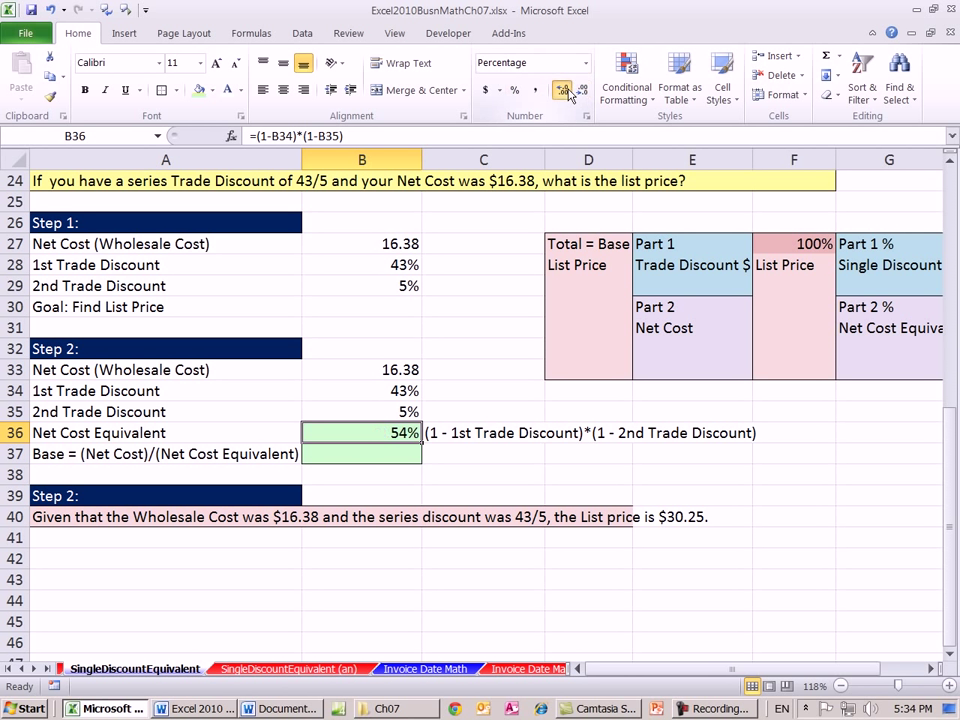
{"action": "left_click", "coordinate": [564, 90]}
{"action": "left_click", "coordinate": [564, 90]}
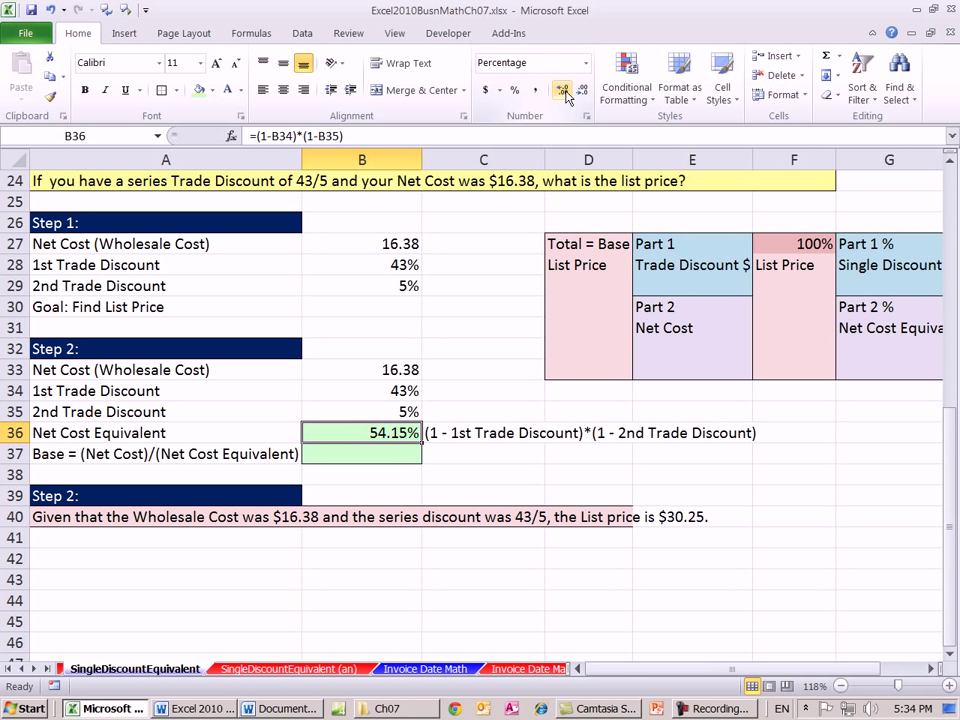
{"action": "left_click", "coordinate": [564, 90]}
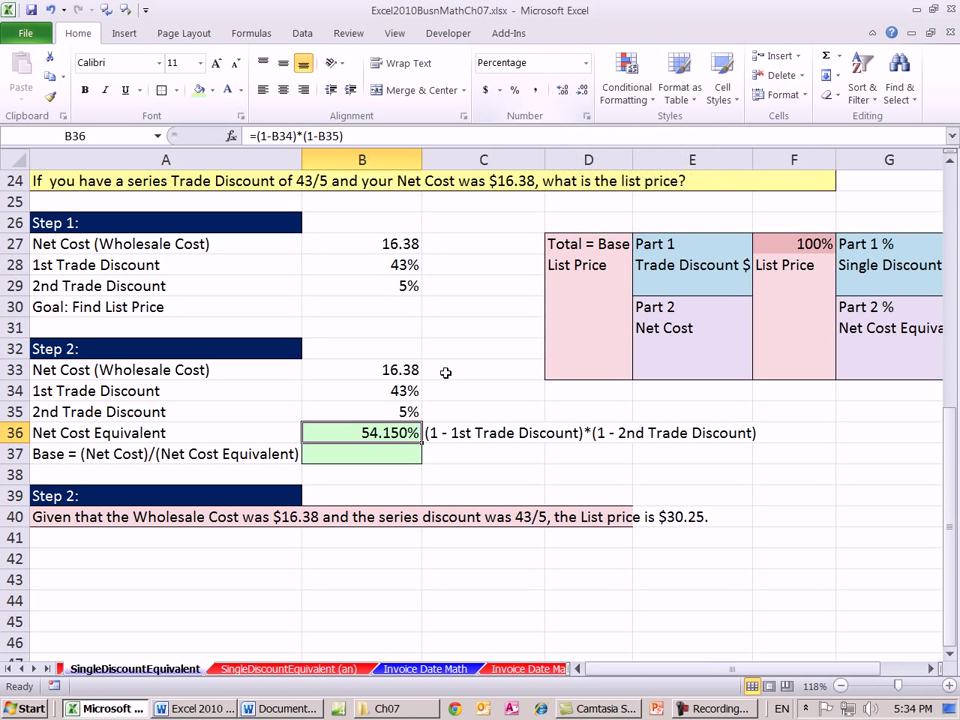
{"action": "left_click", "coordinate": [380, 457]}
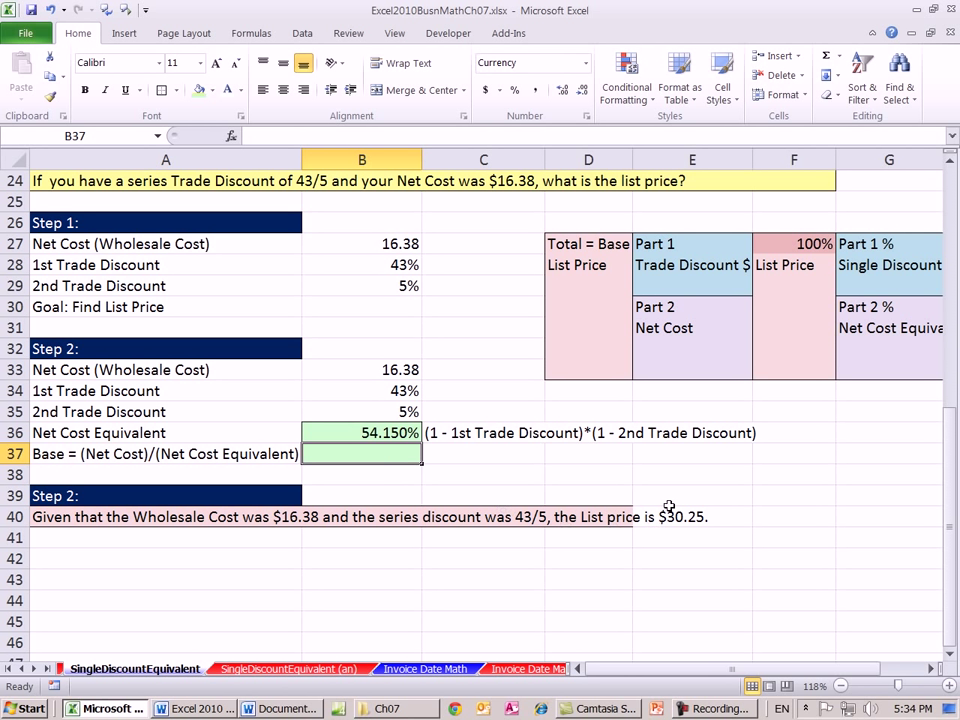
Step: Enter =ROUND(B33/B36,2) in B37 to compute the $30.25 list price
{"action": "type", "text": "="}
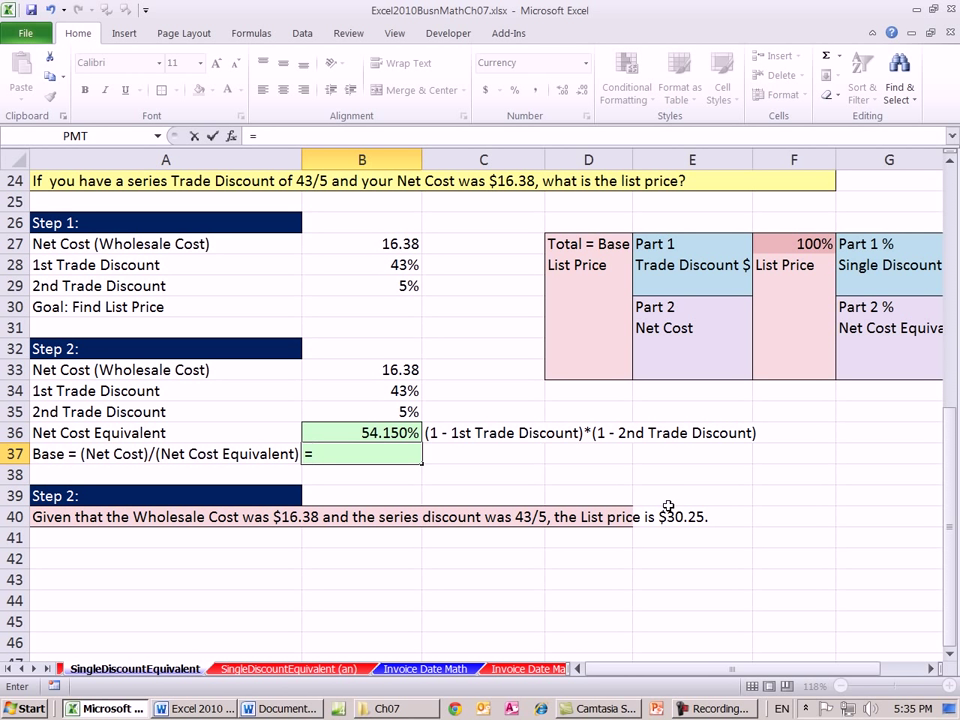
{"action": "type", "text": "round"}
{"action": "key", "text": "Tab"}
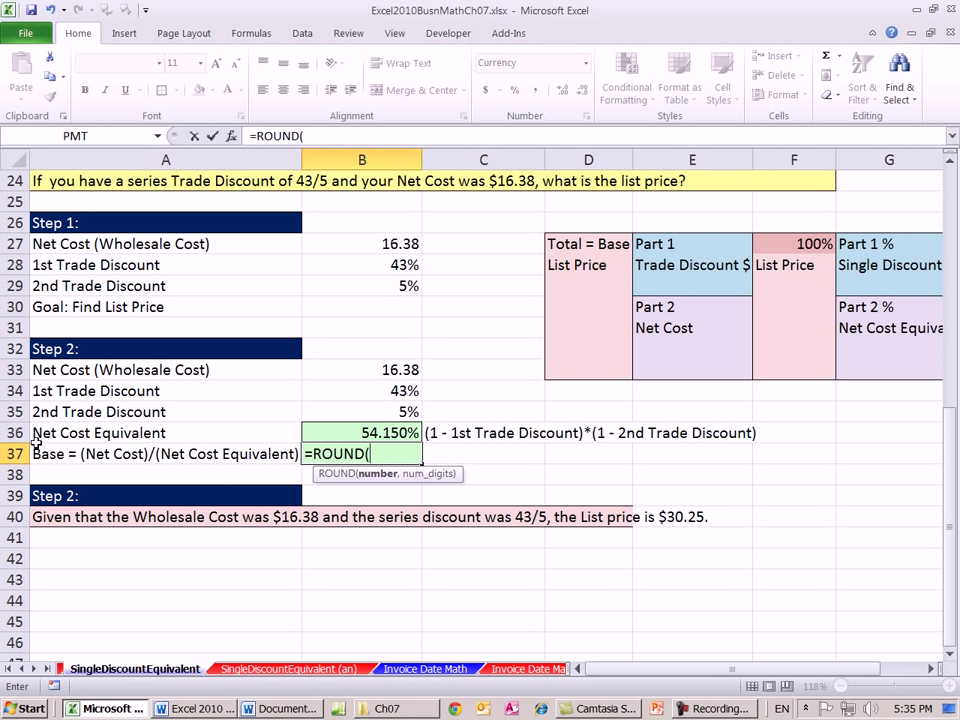
{"action": "left_click", "coordinate": [373, 371]}
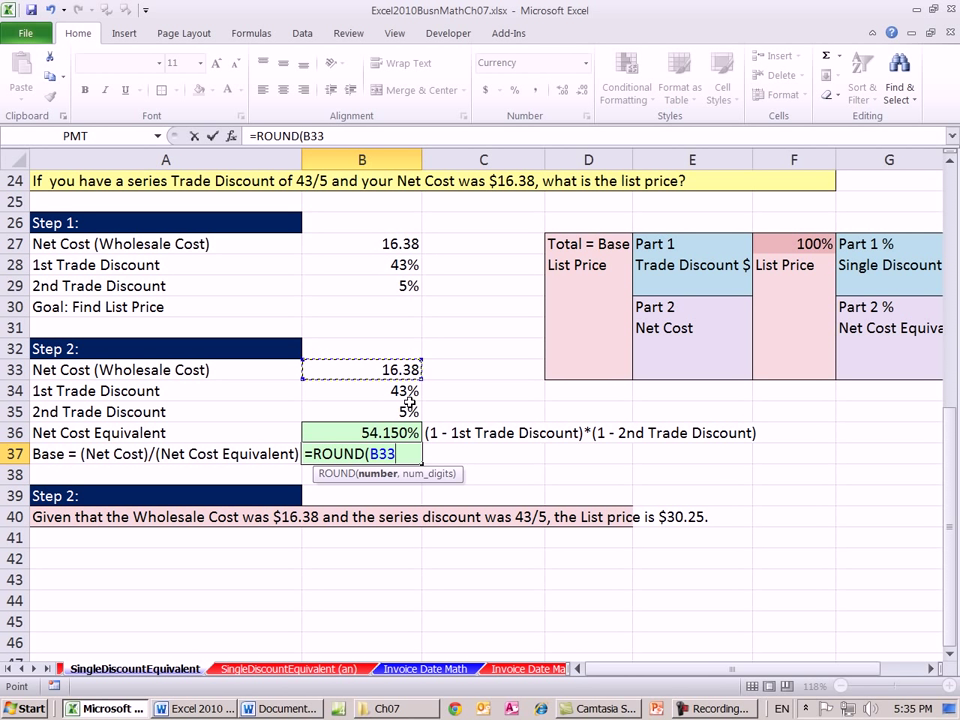
{"action": "type", "text": "/"}
{"action": "left_click", "coordinate": [369, 432]}
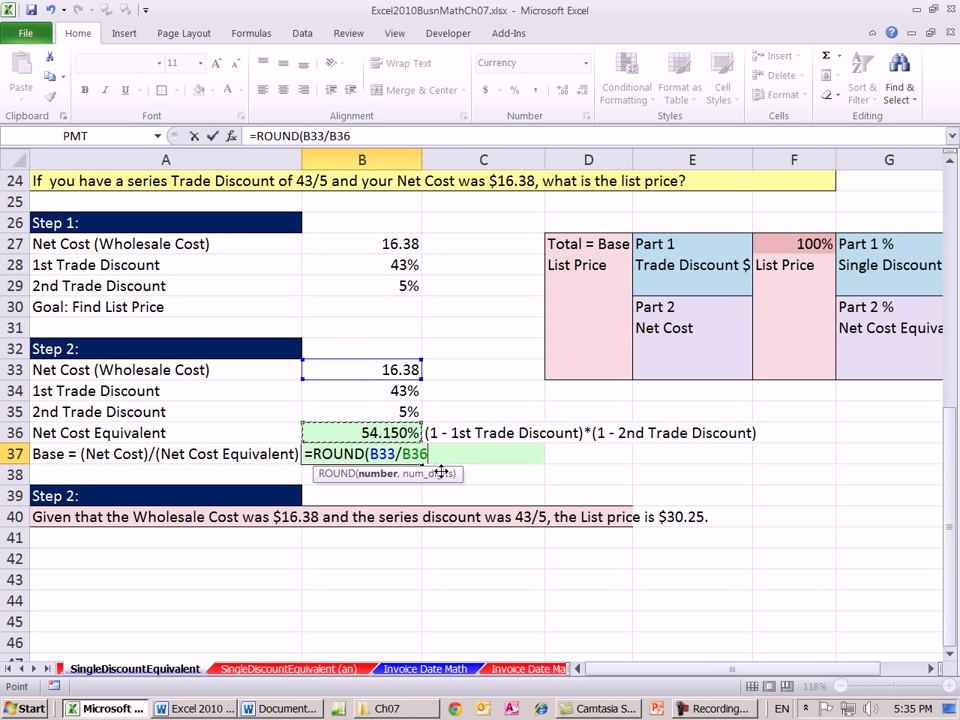
{"action": "type", "text": ",2)"}
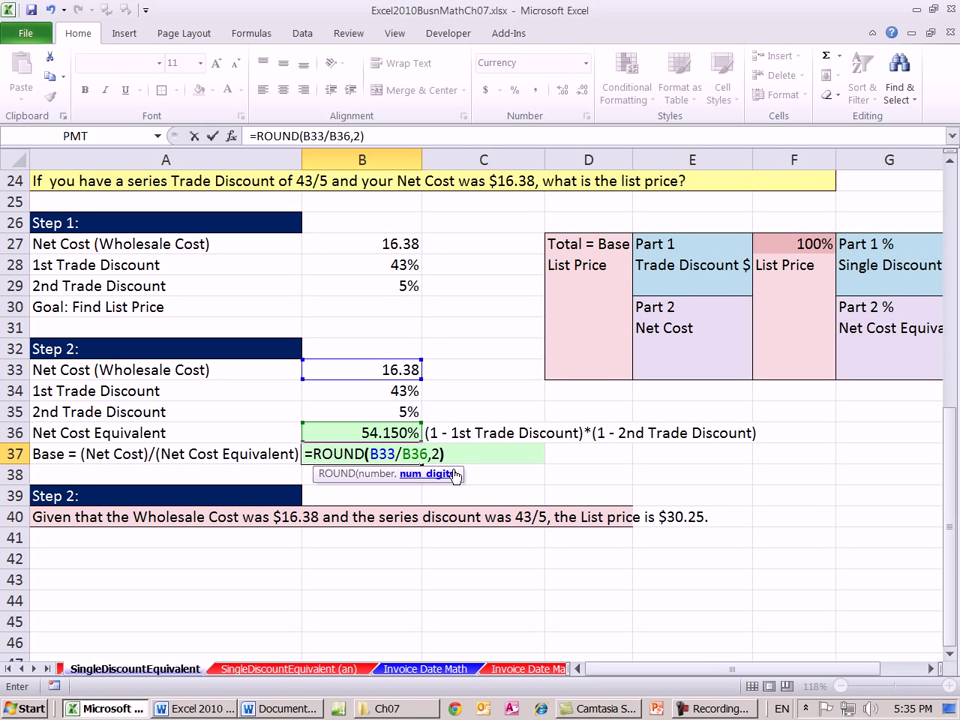
{"action": "key", "text": "ctrl+Return"}
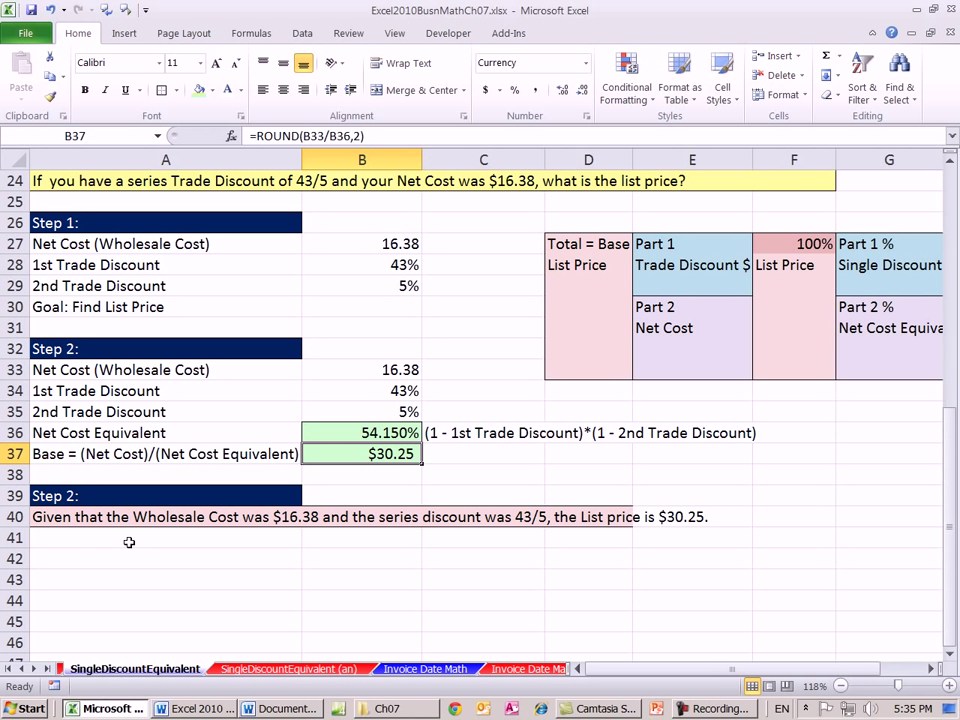
Step: Renumber the A39 heading to 'Step 3:' and briefly check the SingleDiscountEquivalent (an) sheet
{"action": "double_click", "coordinate": [68, 495]}
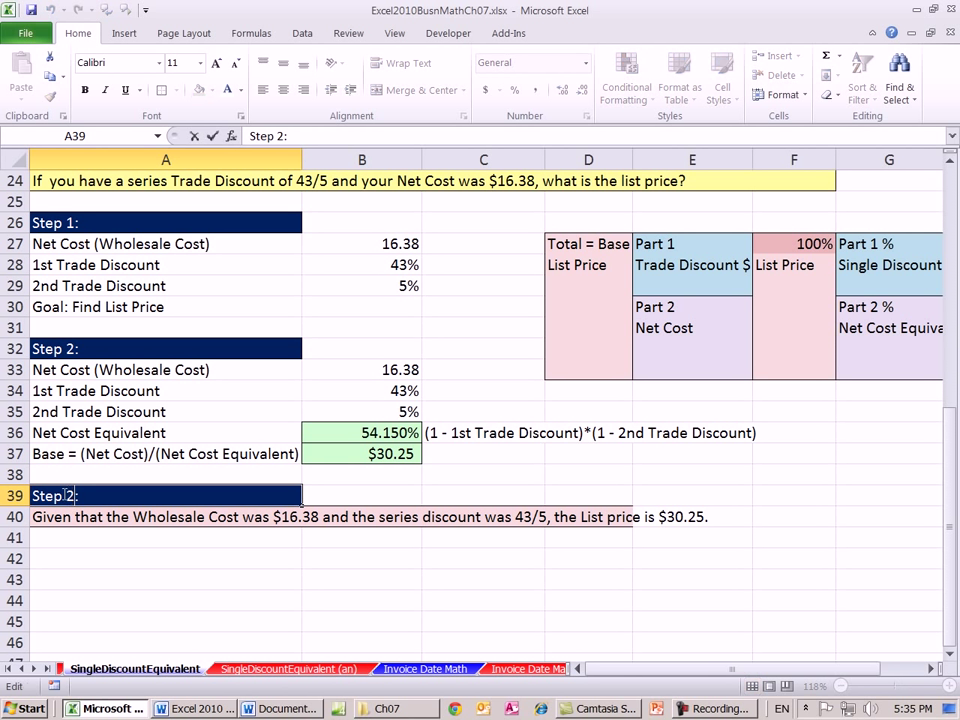
{"action": "left_click_drag", "start_coordinate": [66, 495], "coordinate": [76, 496]}
{"action": "type", "text": "3"}
{"action": "key", "text": "Return"}
{"action": "key", "text": "Return"}
{"action": "key", "text": "Return"}
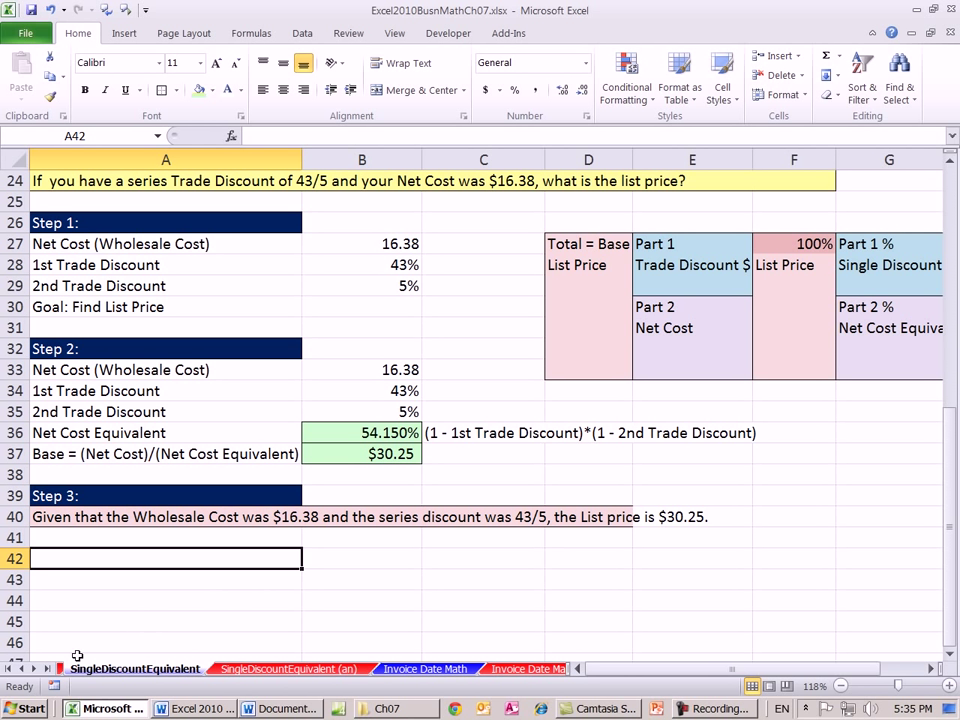
{"action": "left_click", "coordinate": [288, 670]}
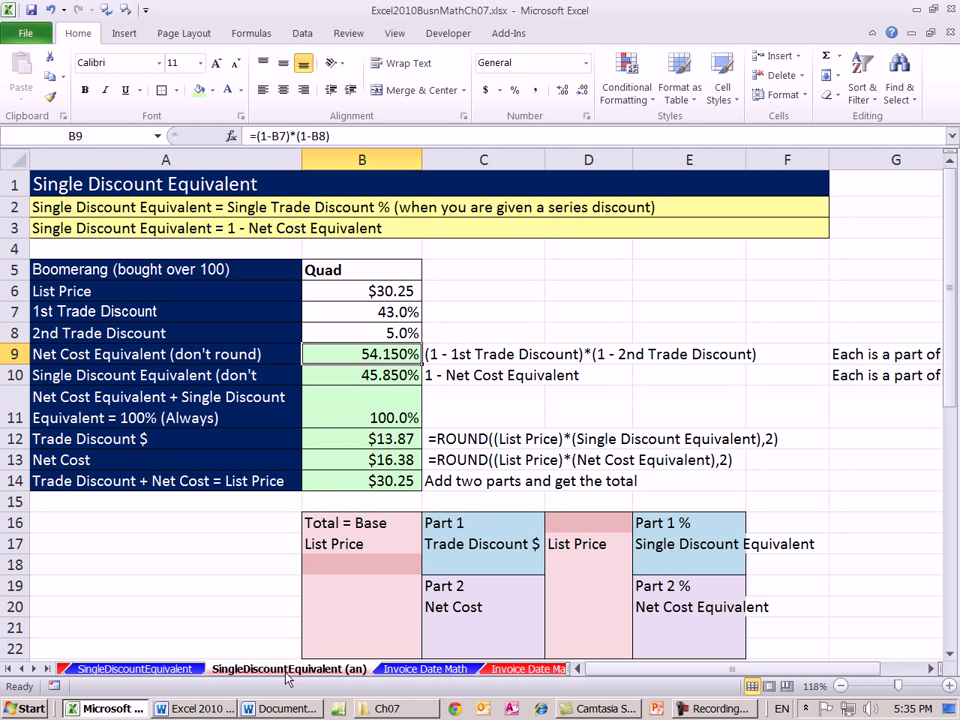
{"action": "left_click", "coordinate": [140, 669]}
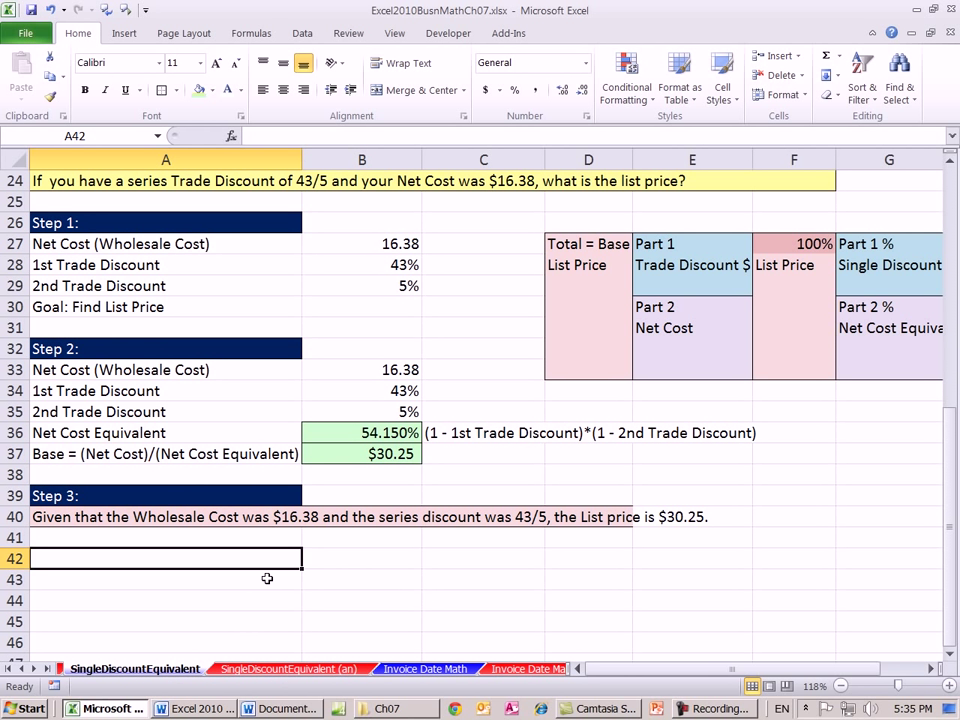
Step: Enter 'End of Section 7.2' in A42 with red fill and white text
{"action": "type", "text": "E"}
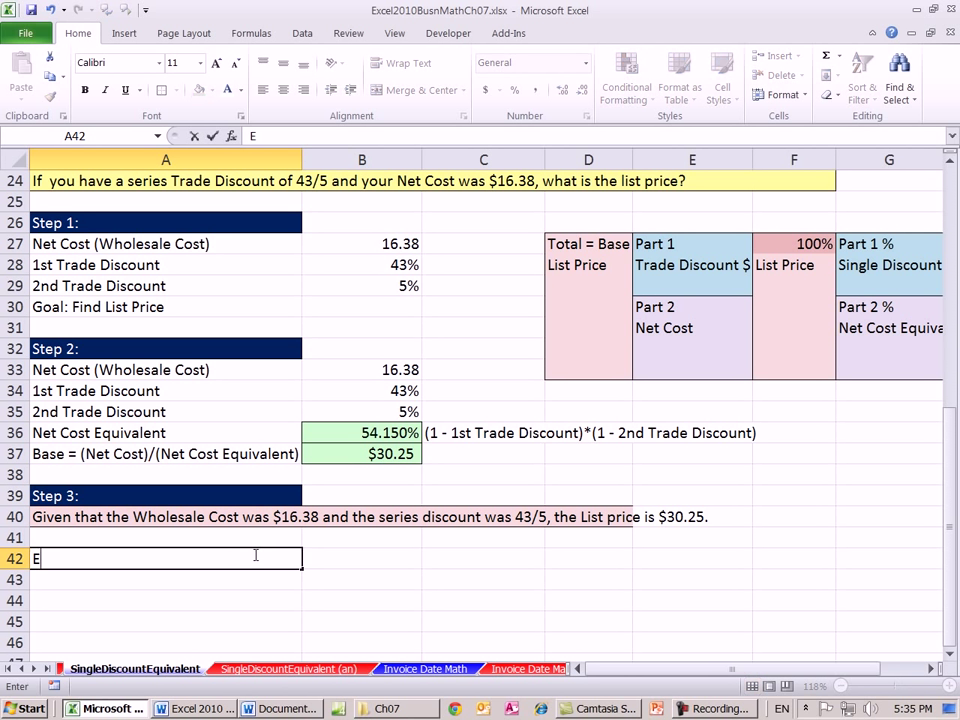
{"action": "type", "text": "nd of Se"}
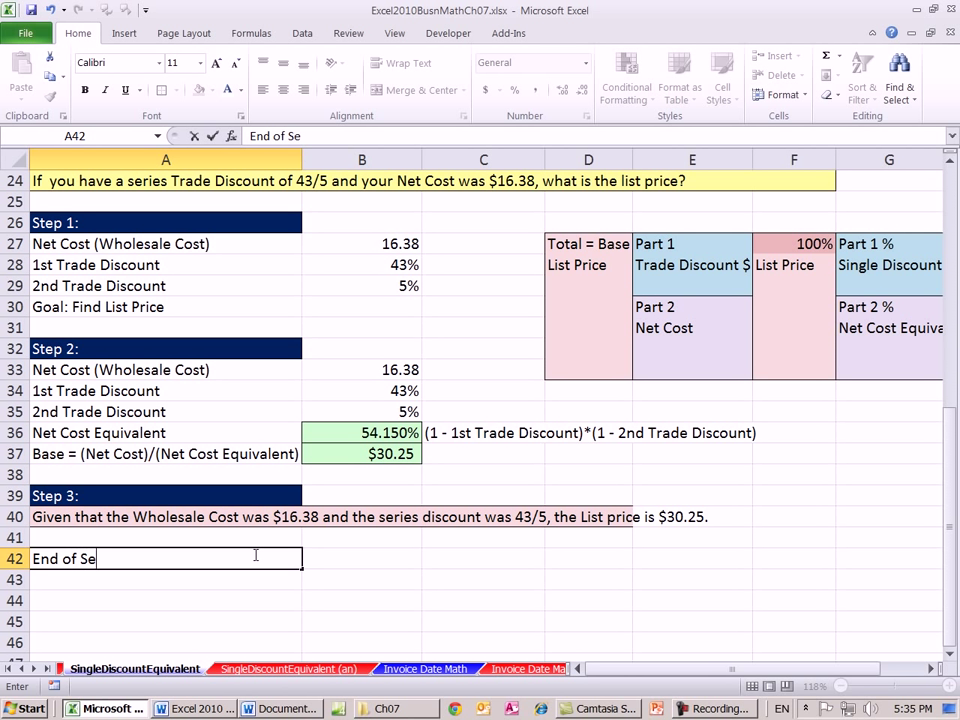
{"action": "type", "text": "ction 7.2"}
{"action": "key", "text": "ctrl+Return"}
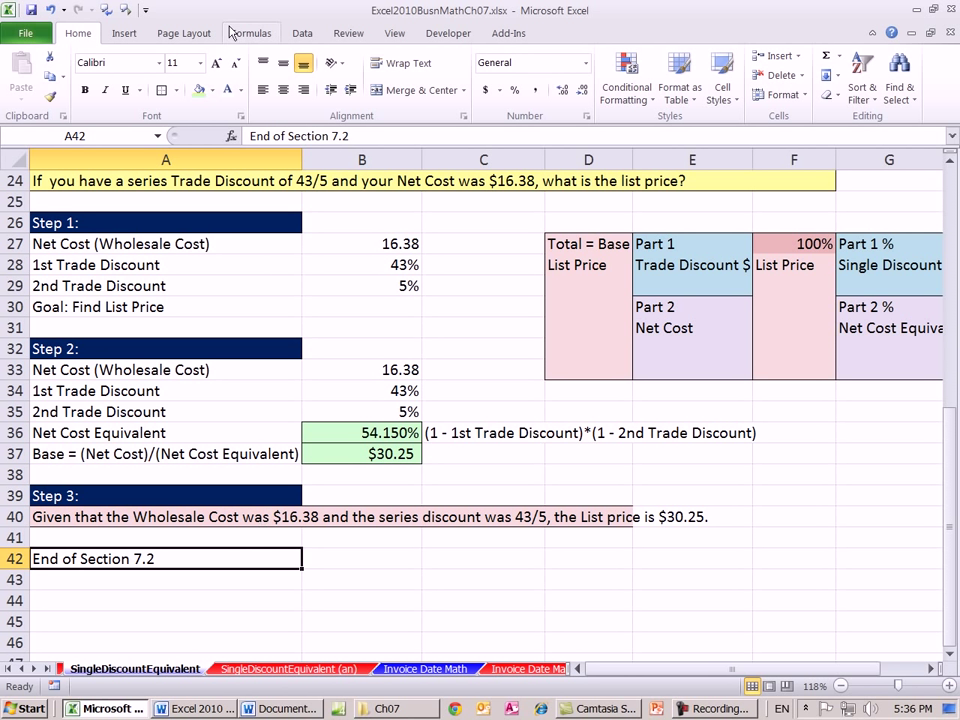
{"action": "left_click", "coordinate": [212, 90]}
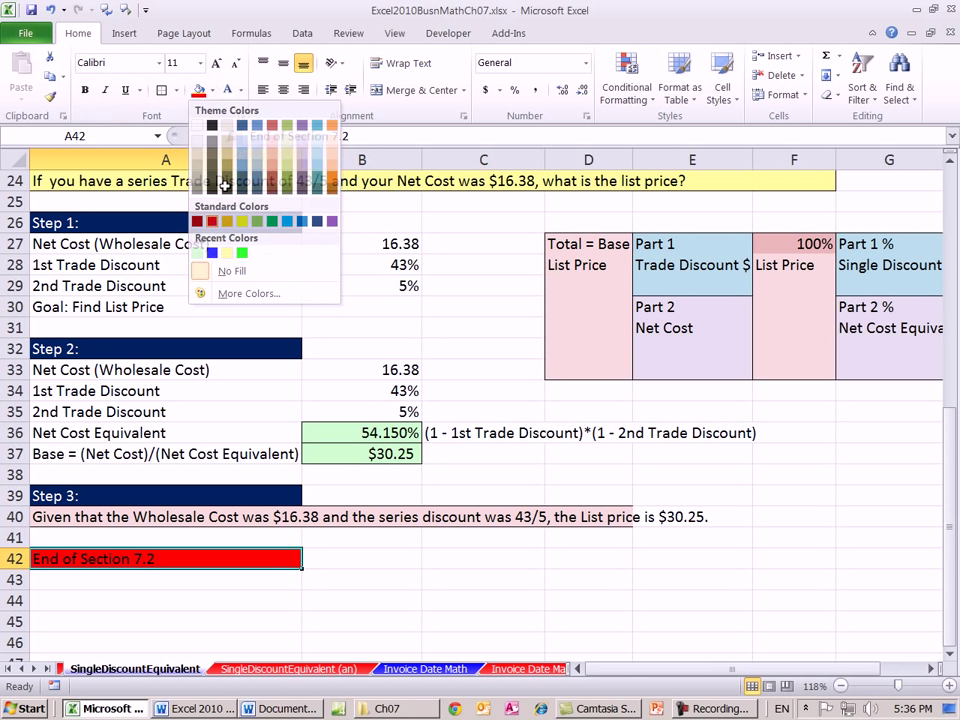
{"action": "left_click", "coordinate": [208, 218]}
{"action": "left_click", "coordinate": [232, 93]}
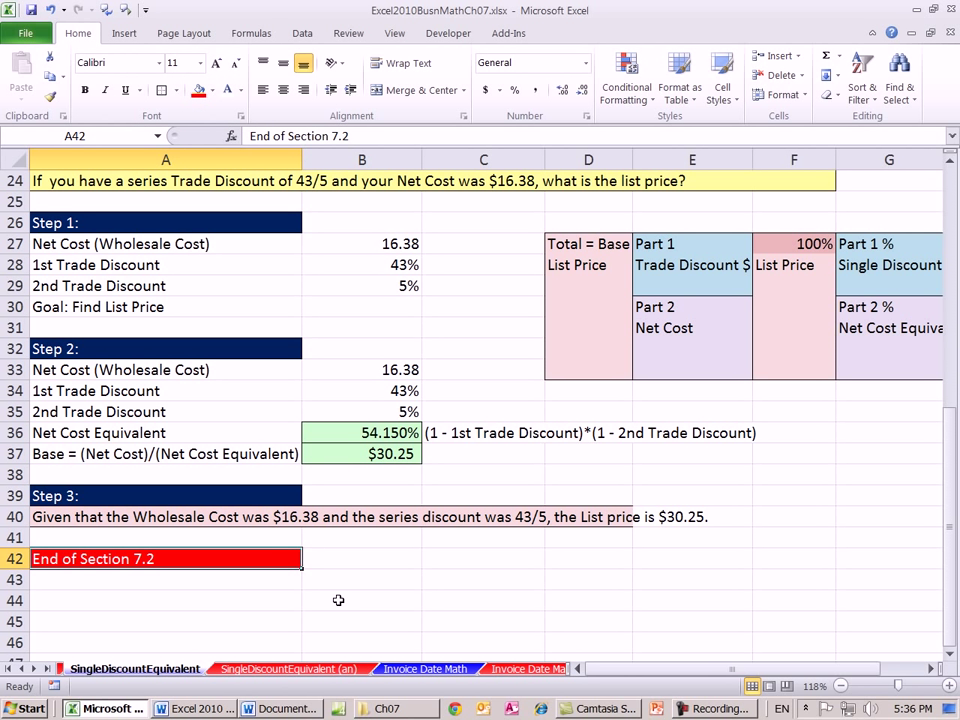
{"action": "left_click", "coordinate": [334, 584]}
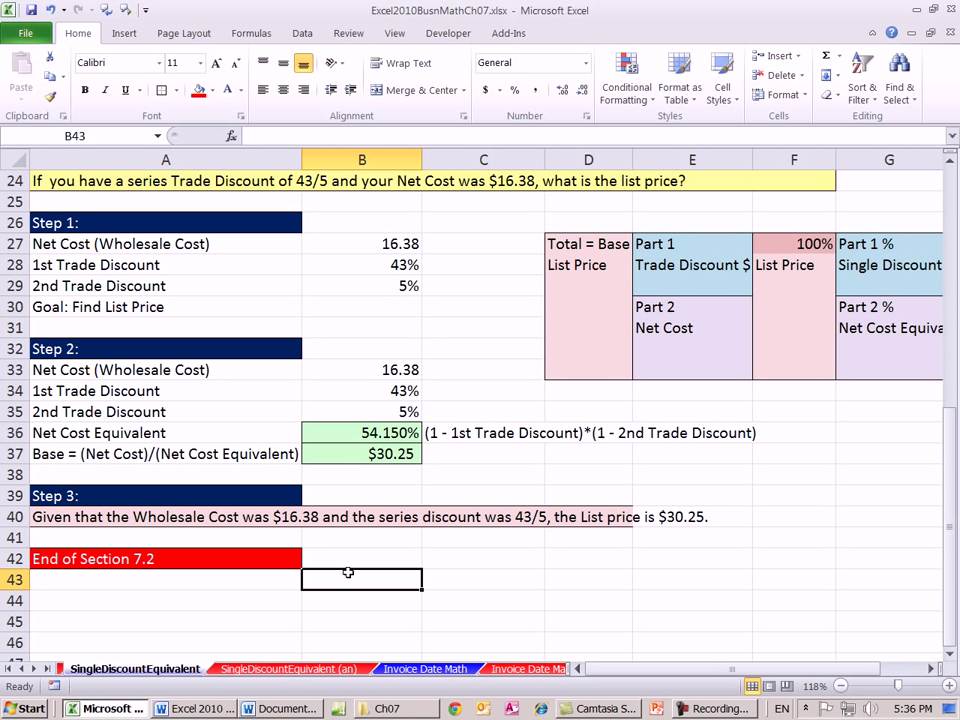